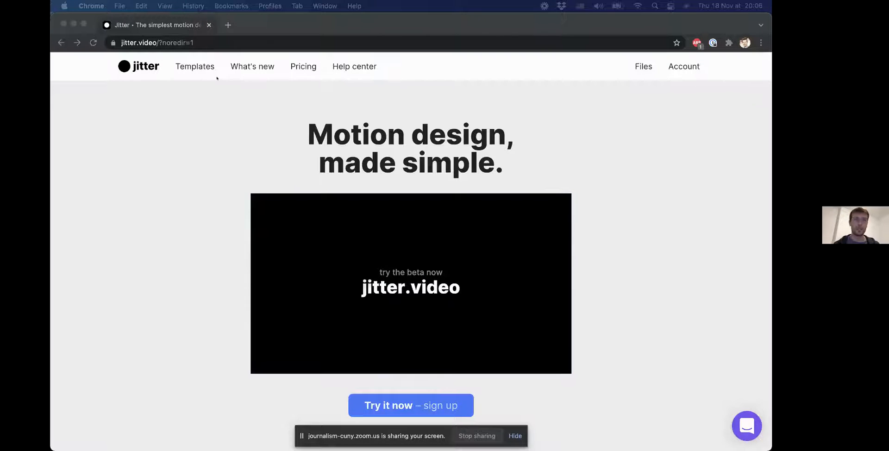
Step: Look through the What's new page for the latest updates and improvements
{"action": "left_click", "coordinate": [256, 69]}
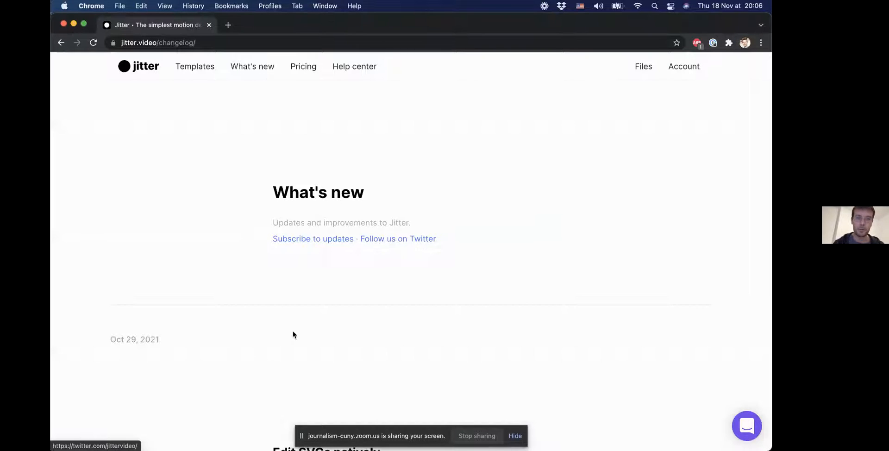
{"action": "scroll", "coordinate": [292, 332], "scroll_direction": "down", "scroll_amount": 15}
{"action": "scroll", "coordinate": [292, 331], "scroll_direction": "up", "scroll_amount": 15}
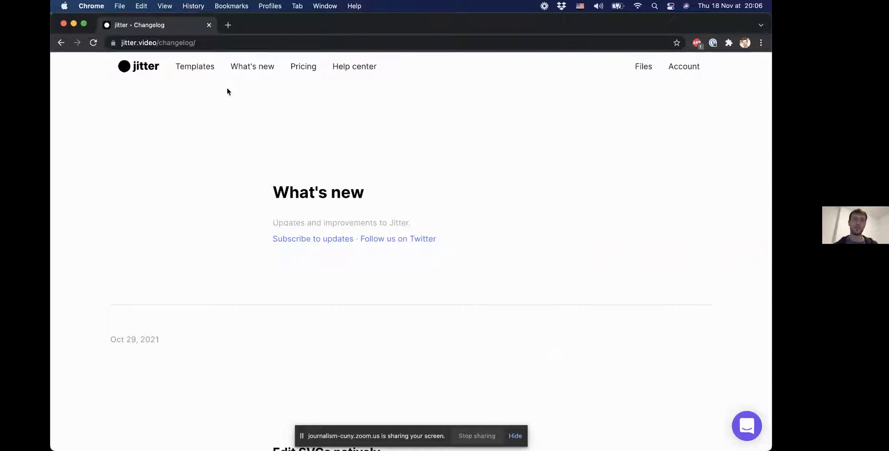
Step: Browse the example templates gallery to examine which ready-made animations can be edited
{"action": "left_click", "coordinate": [201, 72]}
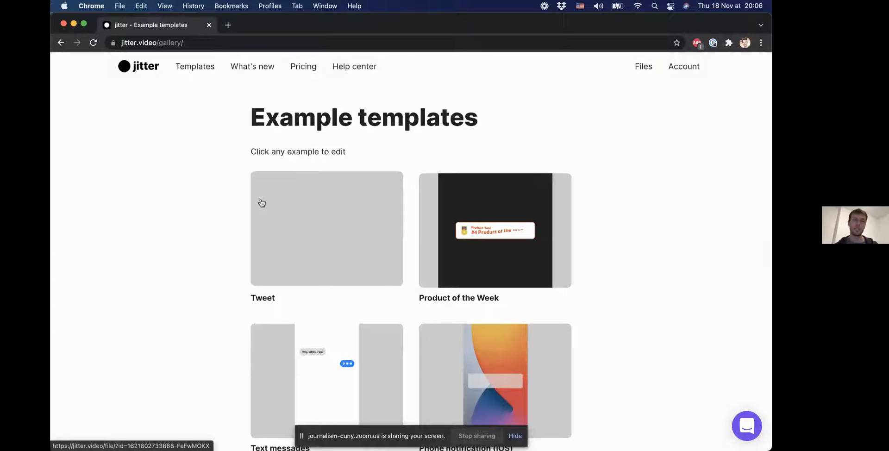
{"action": "scroll", "coordinate": [388, 303], "scroll_direction": "down", "scroll_amount": 10}
{"action": "scroll", "coordinate": [388, 303], "scroll_direction": "down", "scroll_amount": 5}
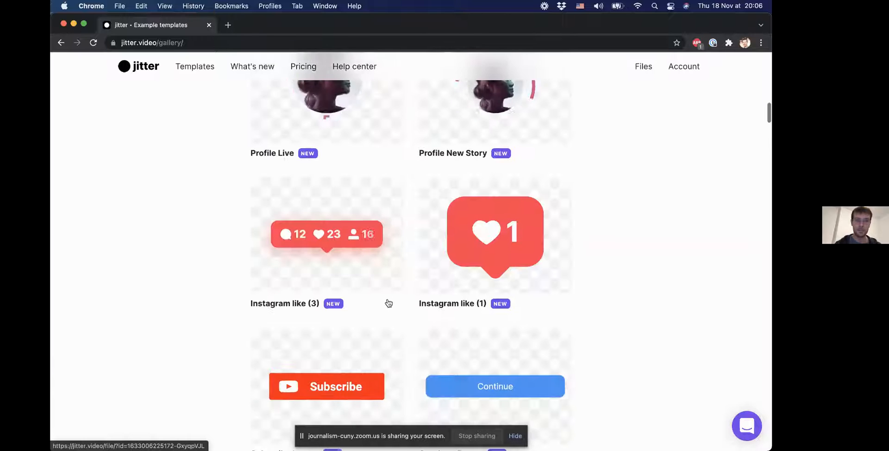
{"action": "scroll", "coordinate": [388, 303], "scroll_direction": "down", "scroll_amount": 5}
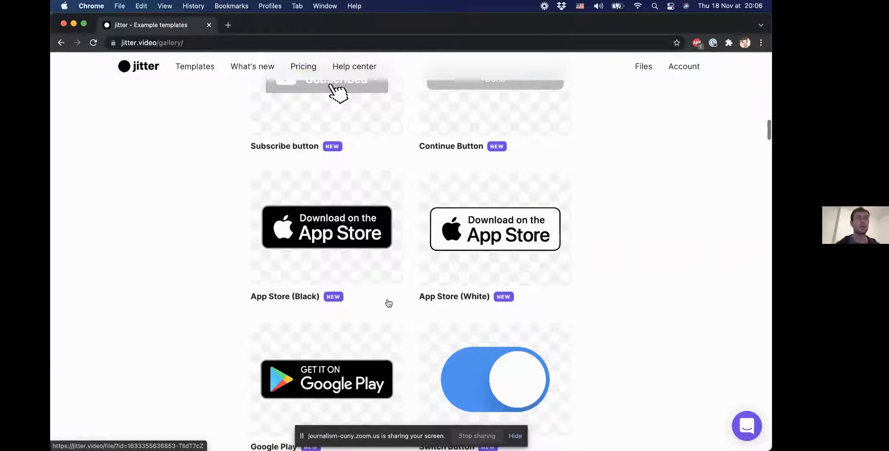
{"action": "scroll", "coordinate": [389, 303], "scroll_direction": "down", "scroll_amount": 2}
{"action": "scroll", "coordinate": [388, 303], "scroll_direction": "down", "scroll_amount": 10}
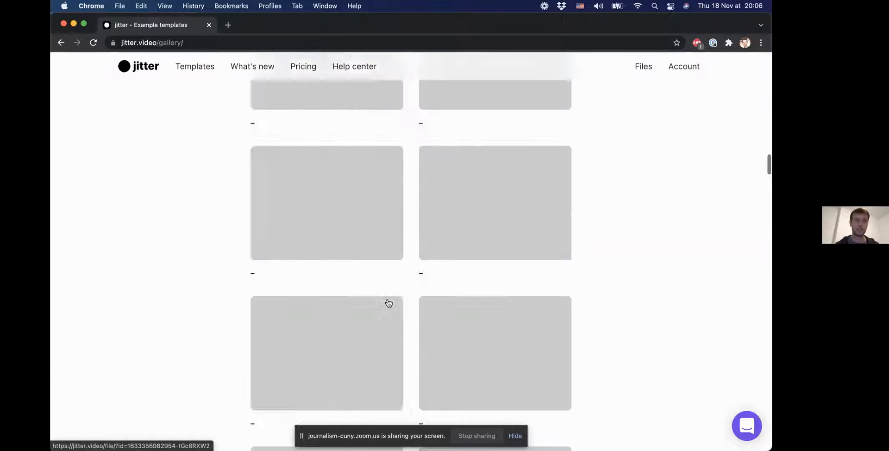
{"action": "scroll", "coordinate": [388, 303], "scroll_direction": "down", "scroll_amount": 3}
{"action": "scroll", "coordinate": [389, 303], "scroll_direction": "down", "scroll_amount": 15}
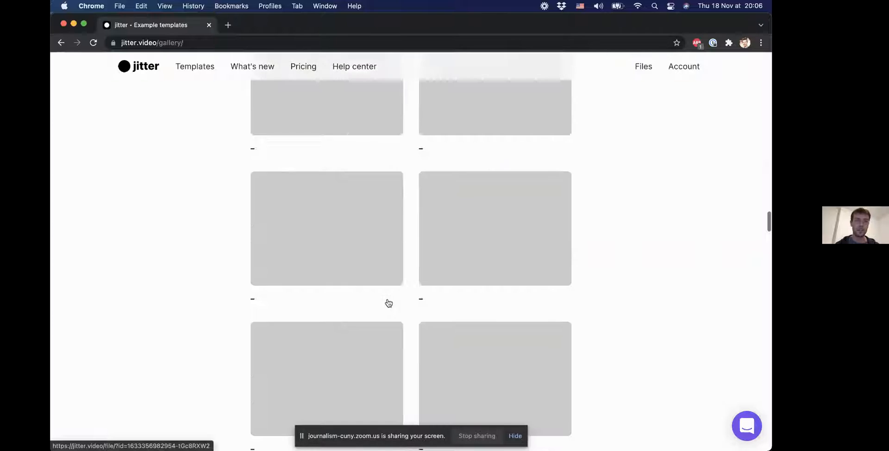
{"action": "scroll", "coordinate": [389, 304], "scroll_direction": "down", "scroll_amount": 1}
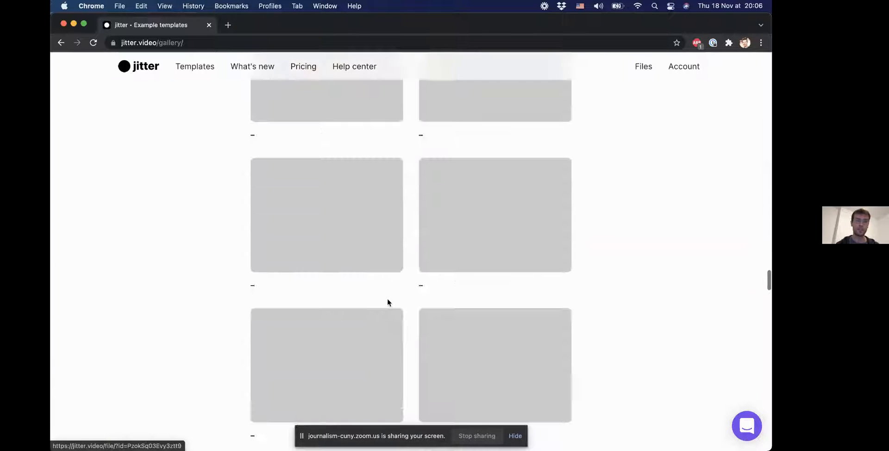
{"action": "scroll", "coordinate": [389, 303], "scroll_direction": "down", "scroll_amount": 3}
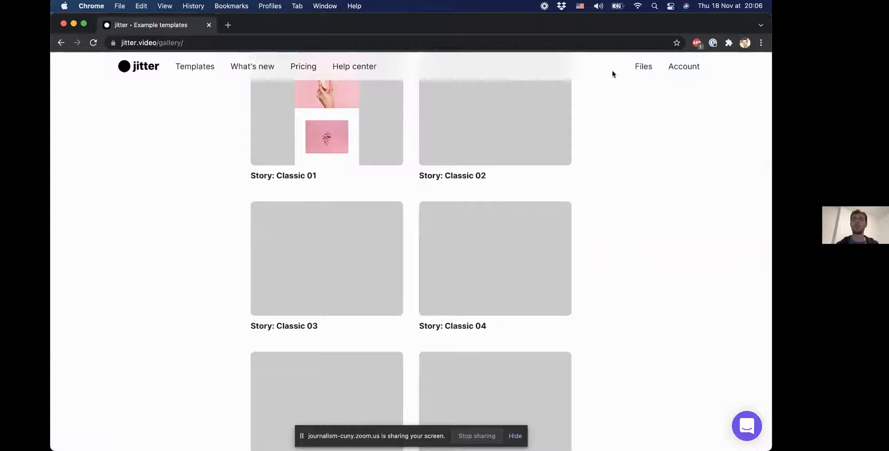
{"action": "scroll", "coordinate": [470, 183], "scroll_direction": "up", "scroll_amount": 15}
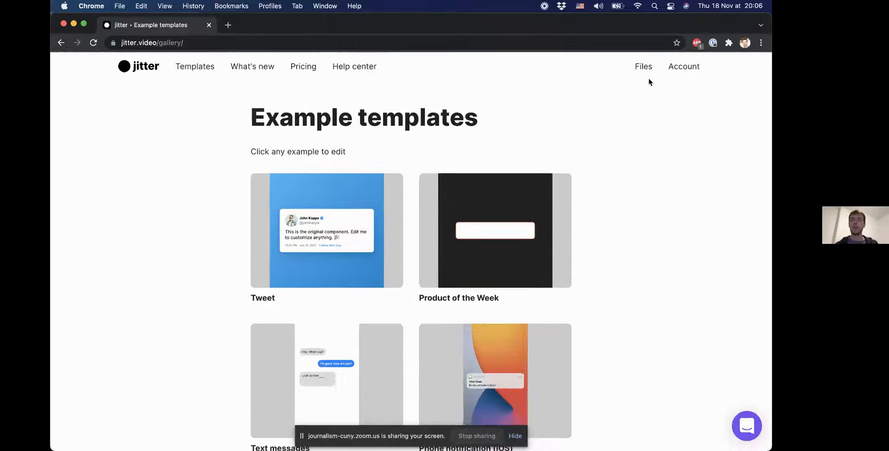
Step: Create a new file and set its artboard format to Facebook post
{"action": "left_click", "coordinate": [642, 67]}
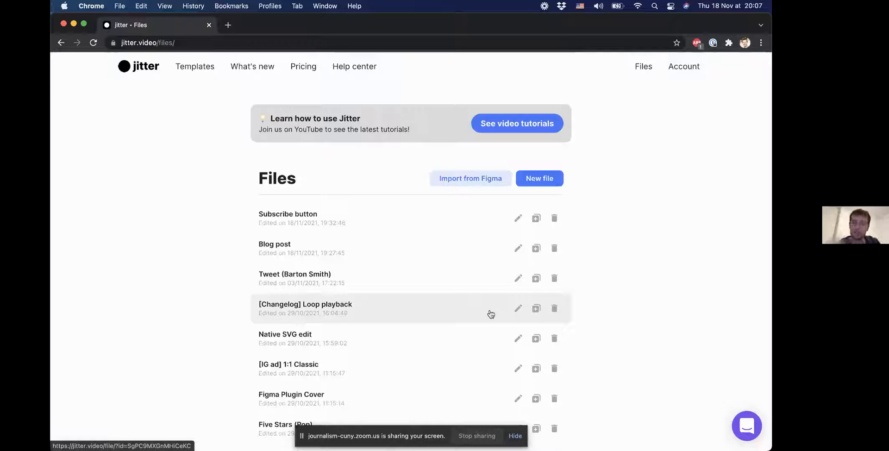
{"action": "left_click", "coordinate": [541, 180]}
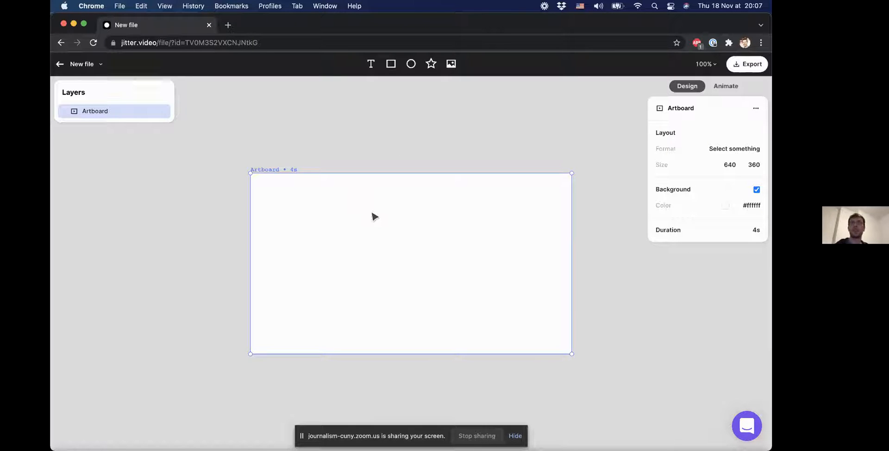
{"action": "left_click", "coordinate": [723, 151]}
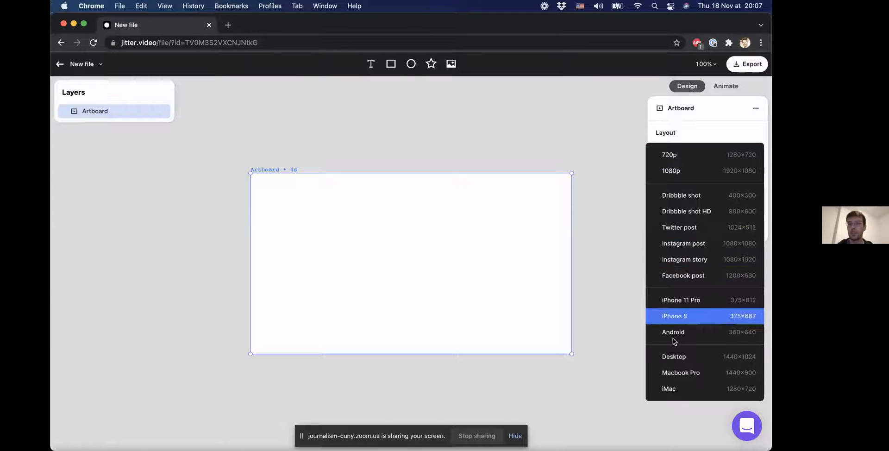
{"action": "left_click", "coordinate": [695, 279]}
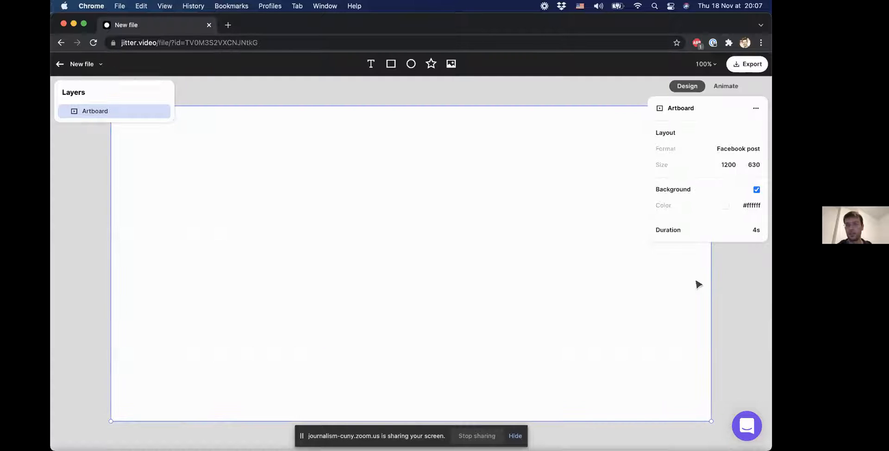
{"action": "left_click", "coordinate": [728, 167]}
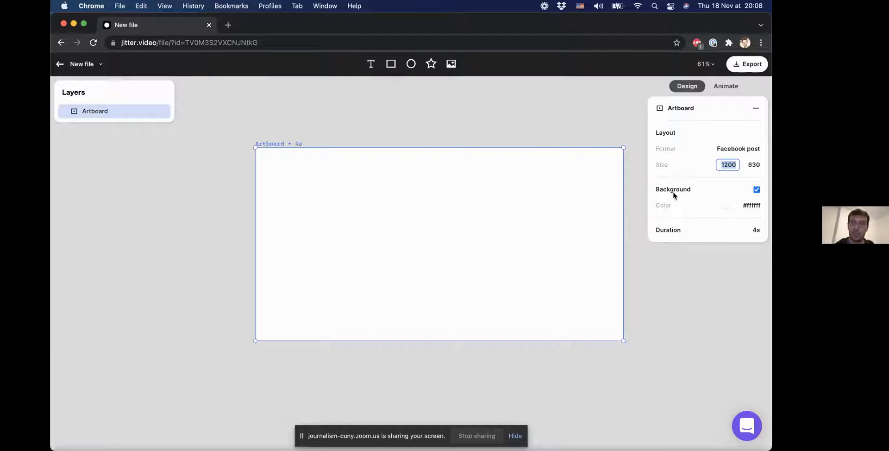
{"action": "scroll", "coordinate": [466, 171], "scroll_direction": "right", "scroll_amount": 2}
{"action": "scroll", "coordinate": [466, 171], "scroll_direction": "down", "scroll_amount": 1}
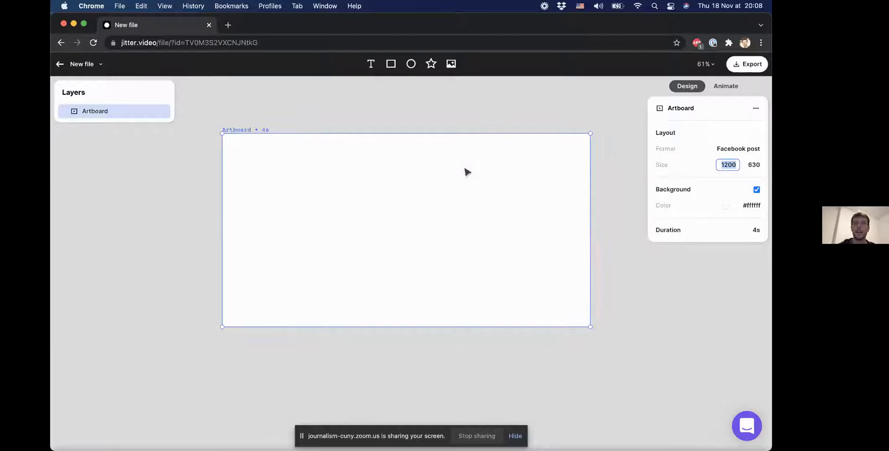
Step: Insert the JPEG photo from the Jitter workshop folder, place it at position 0, 0 and resize it to 600 × 630
{"action": "left_click", "coordinate": [449, 67]}
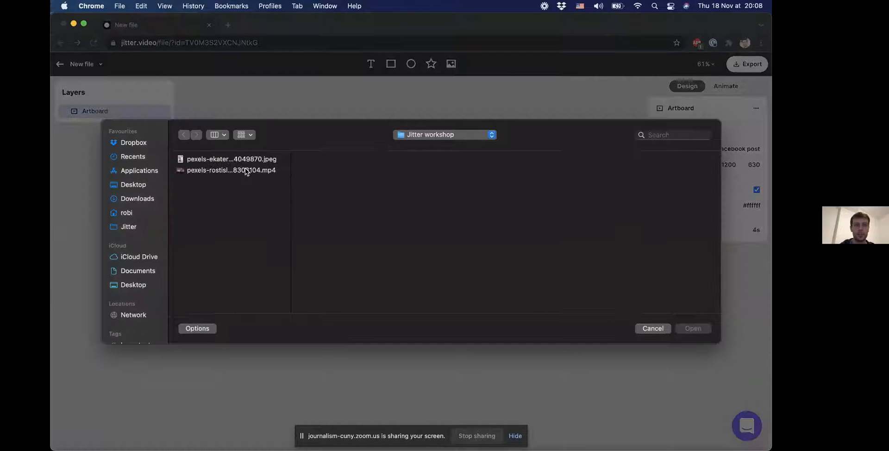
{"action": "left_click", "coordinate": [240, 160]}
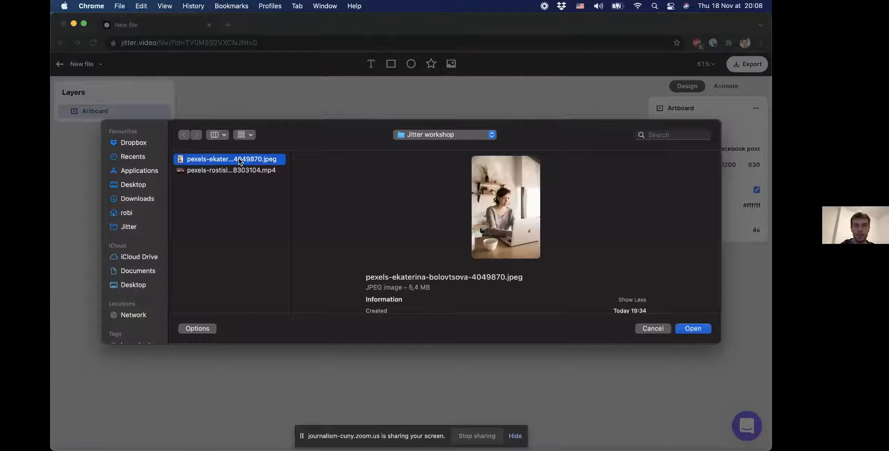
{"action": "double_click", "coordinate": [240, 160]}
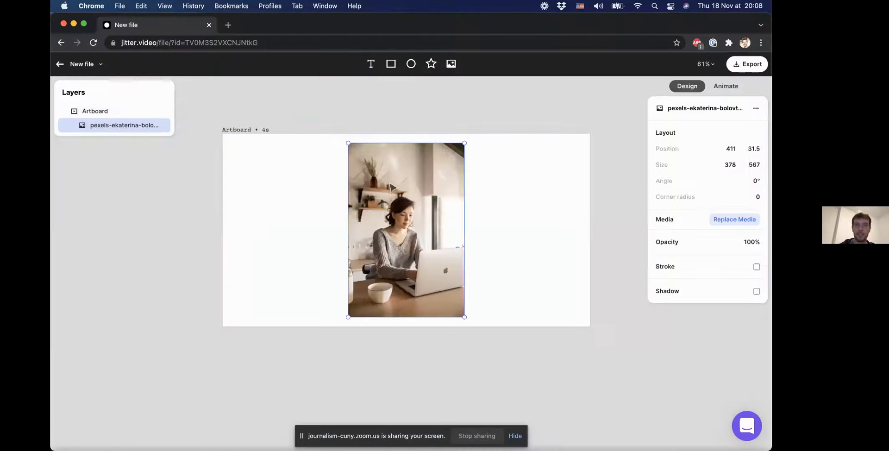
{"action": "left_click_drag", "start_coordinate": [296, 175], "coordinate": [255, 185]}
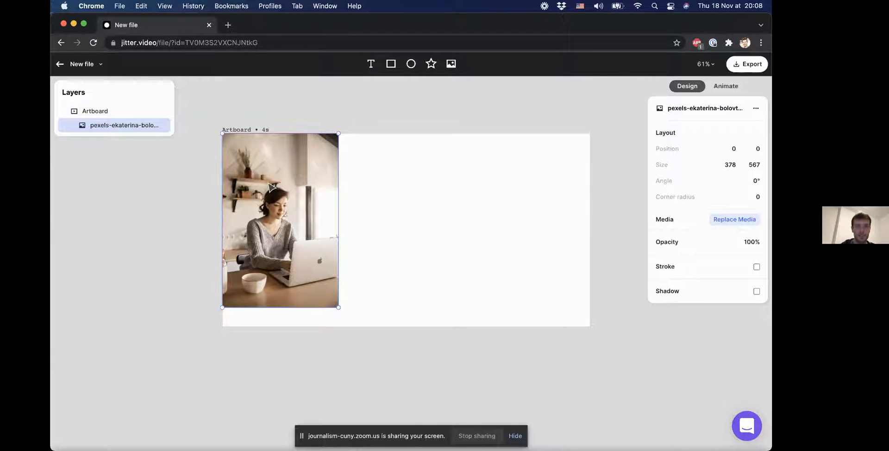
{"action": "left_click_drag", "start_coordinate": [338, 309], "coordinate": [407, 328]}
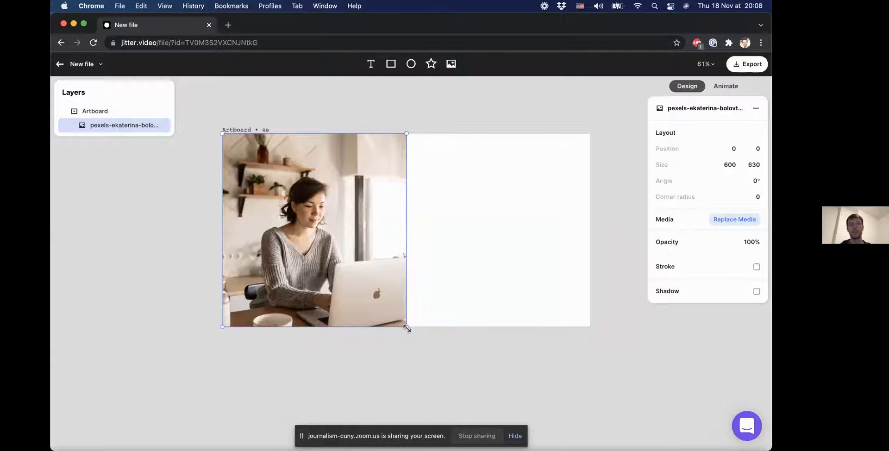
Step: Add a text layer over the artboard's blank half with the content "How to become a motion designer"
{"action": "left_click", "coordinate": [371, 64]}
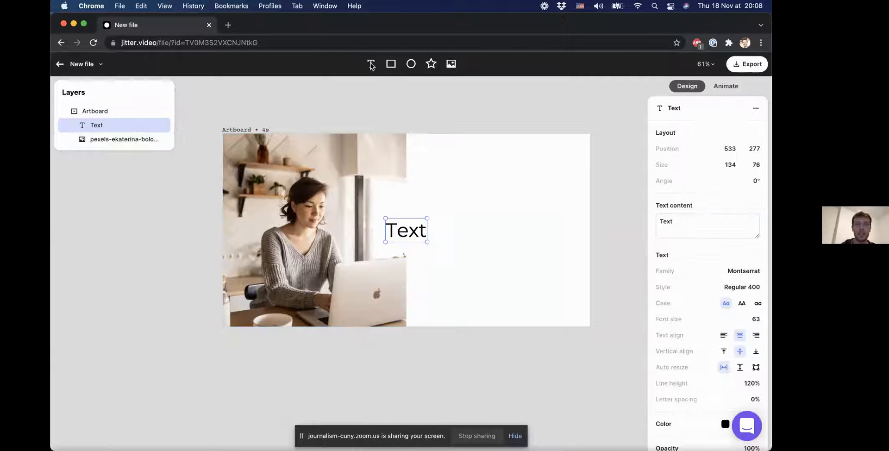
{"action": "left_click_drag", "start_coordinate": [410, 234], "coordinate": [461, 237]}
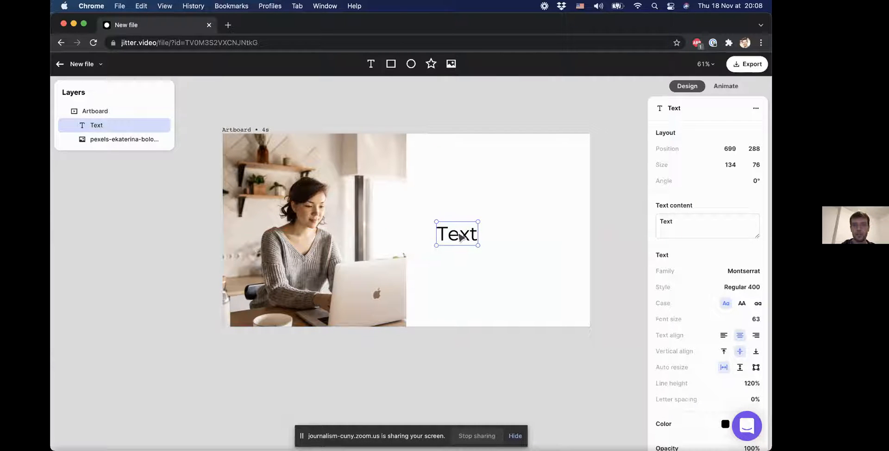
{"action": "left_click", "coordinate": [677, 224]}
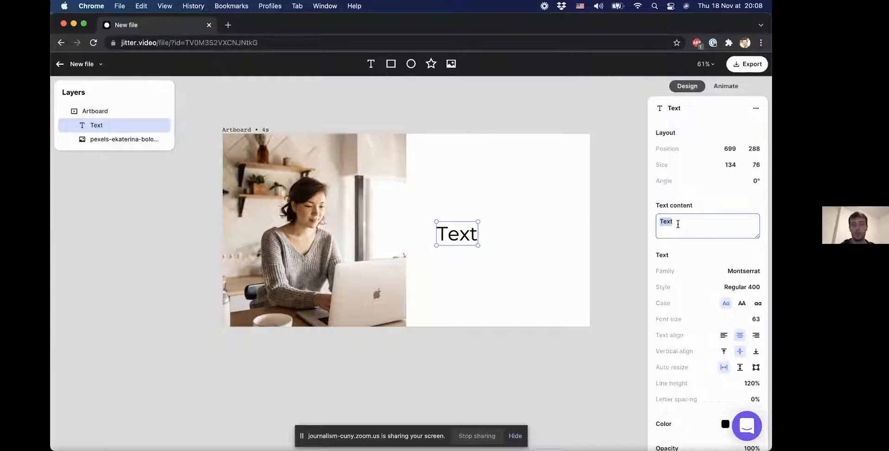
{"action": "type", "text": "How to"}
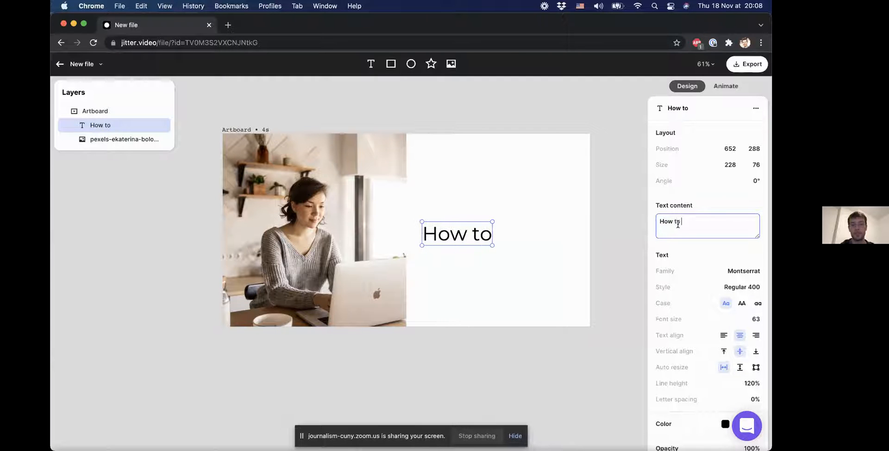
{"action": "type", "text": " b"}
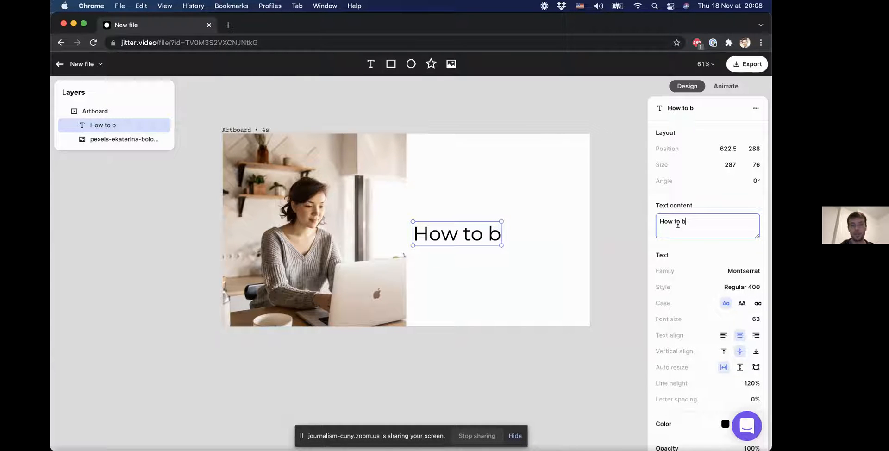
{"action": "type", "text": "e become a motion des"}
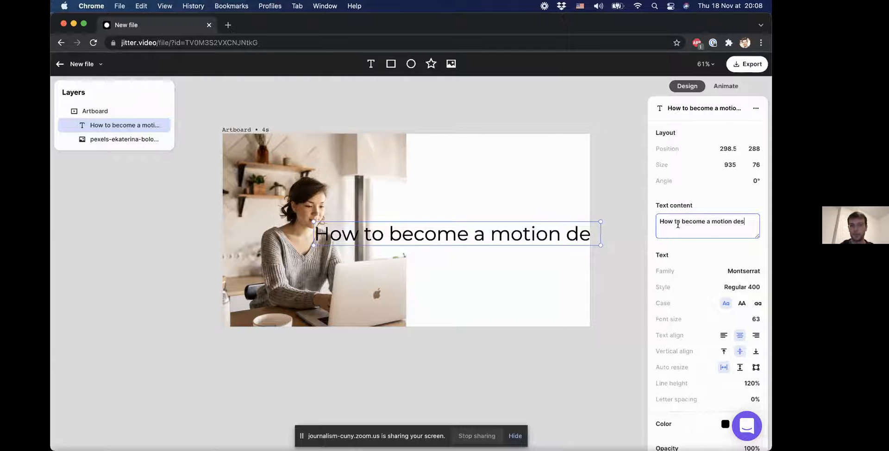
{"action": "type", "text": "igner"}
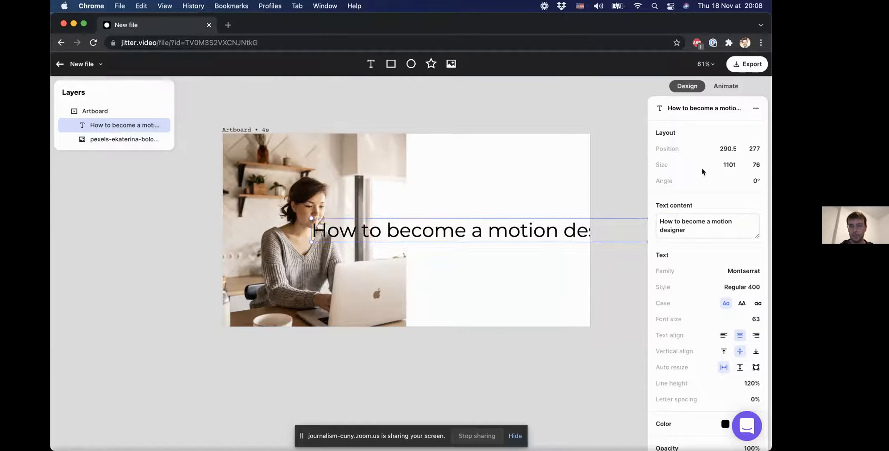
Step: Set the headline's font family to Inter and its style to Semi-bold 600
{"action": "left_click", "coordinate": [741, 270]}
{"action": "scroll", "coordinate": [720, 317], "scroll_direction": "down", "scroll_amount": 5}
{"action": "scroll", "coordinate": [718, 318], "scroll_direction": "up", "scroll_amount": 2}
{"action": "left_click", "coordinate": [703, 197]}
{"action": "left_click", "coordinate": [739, 287]}
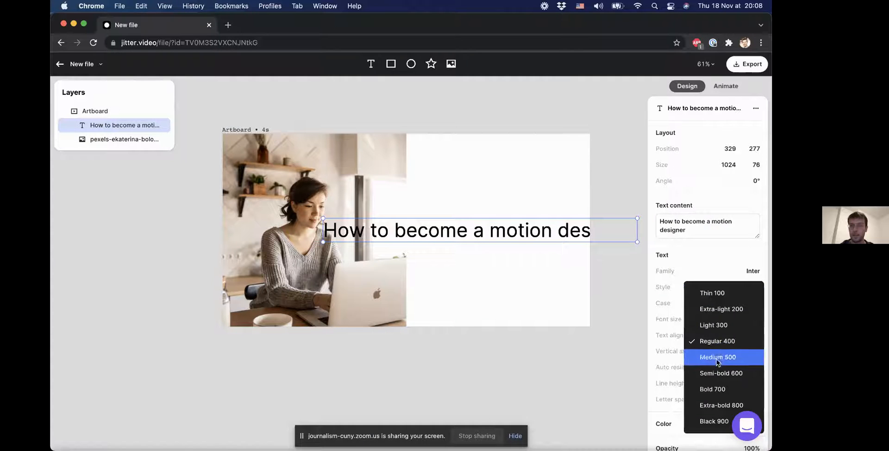
{"action": "left_click", "coordinate": [714, 372]}
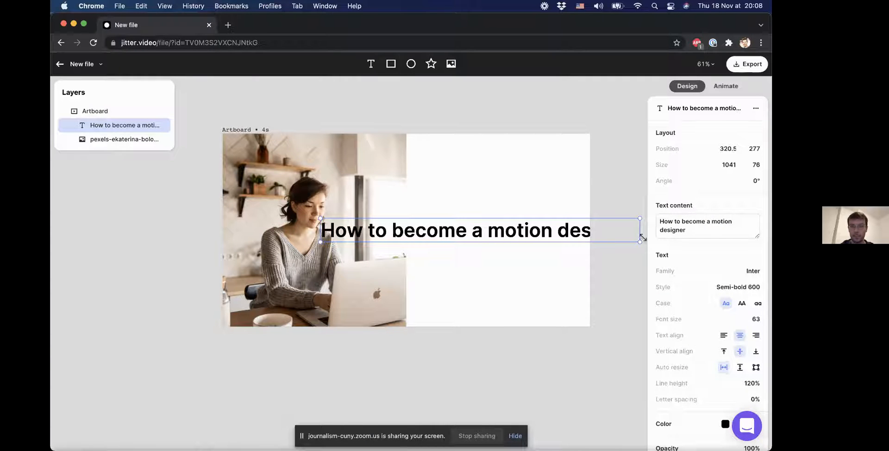
Step: Left-align the headline, narrow its text box to about 522 wide, and place it beside the photo at about 645, 239.5
{"action": "left_click_drag", "start_coordinate": [640, 233], "coordinate": [556, 235]}
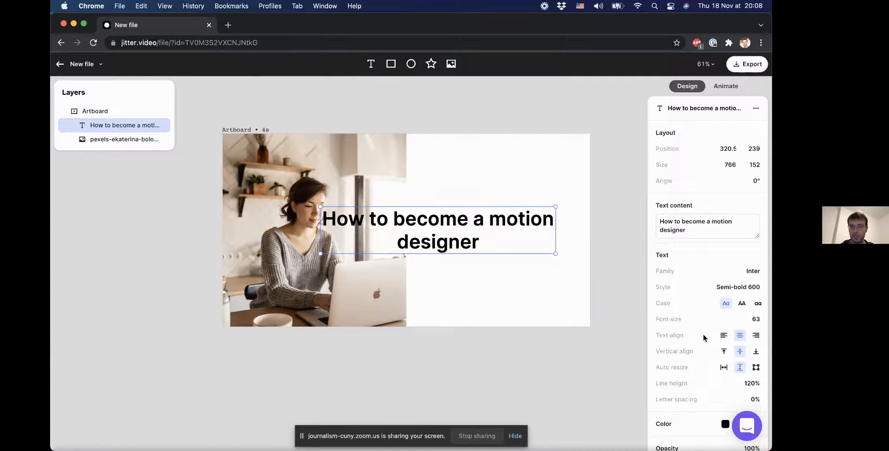
{"action": "left_click", "coordinate": [724, 335]}
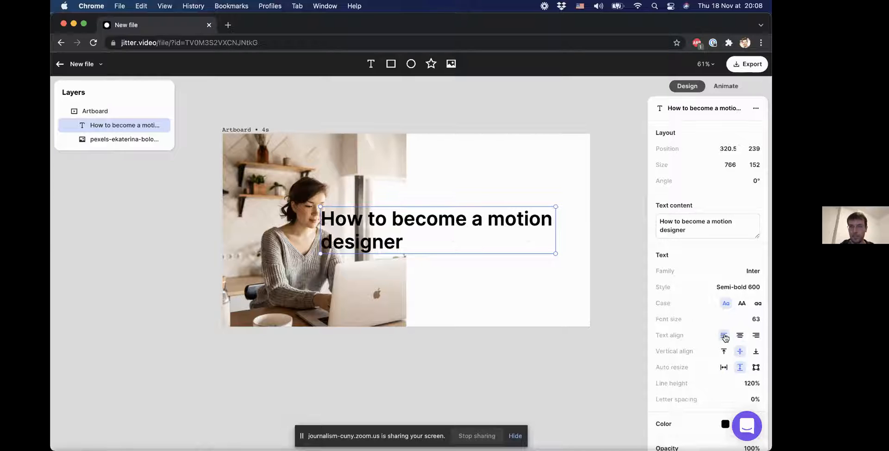
{"action": "left_click_drag", "start_coordinate": [482, 224], "coordinate": [566, 225]}
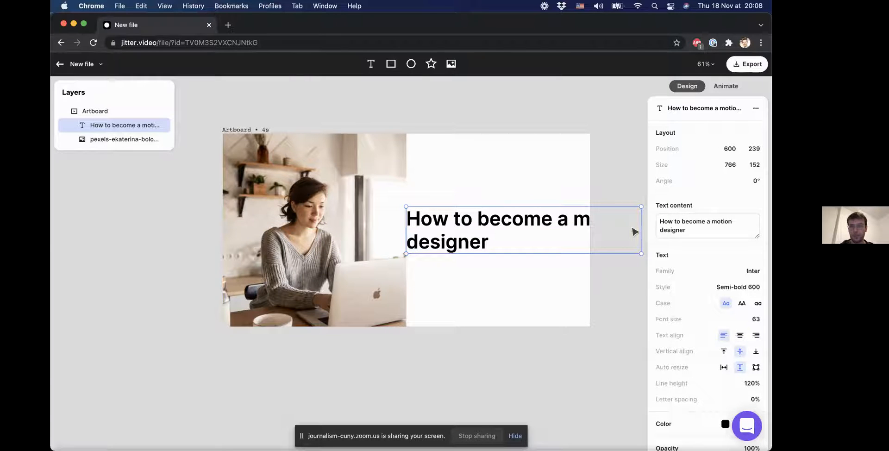
{"action": "left_click_drag", "start_coordinate": [641, 230], "coordinate": [565, 228]}
{"action": "mouse_move", "coordinate": [469, 231]}
{"action": "left_mouse_down"}
{"action": "mouse_move", "coordinate": [489, 237]}
{"action": "mouse_move", "coordinate": [459, 239]}
{"action": "mouse_move", "coordinate": [474, 242]}
{"action": "left_mouse_up"}
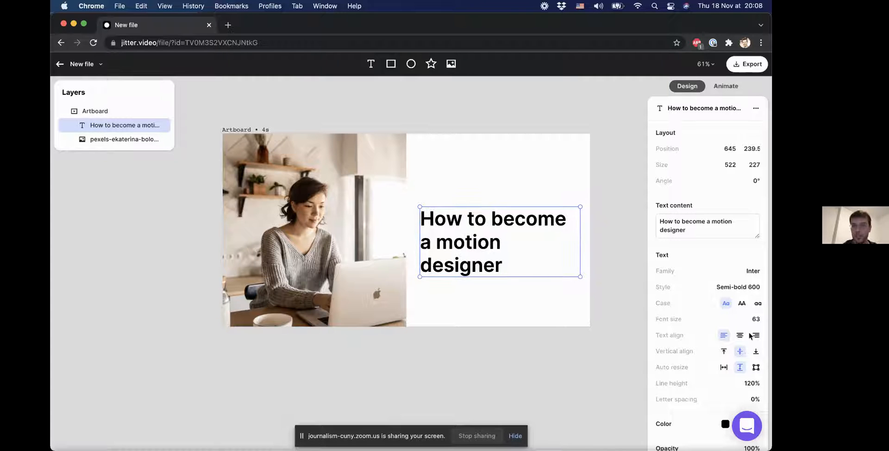
{"action": "scroll", "coordinate": [725, 359], "scroll_direction": "down", "scroll_amount": 4}
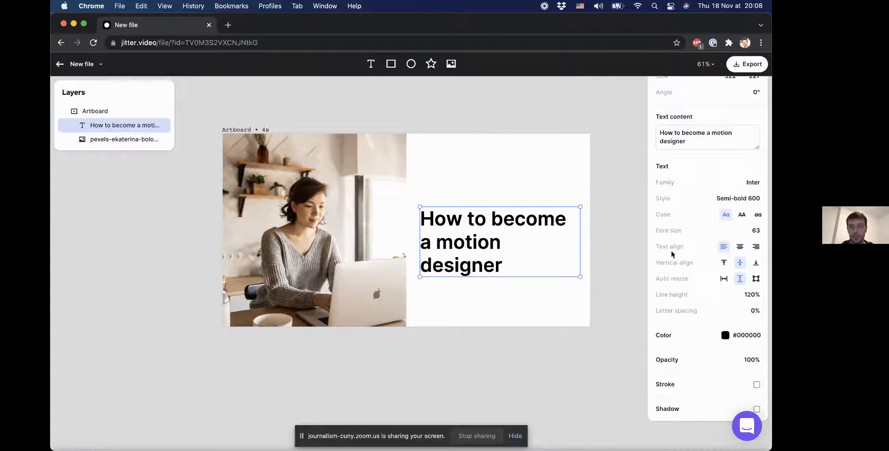
Step: Set the headline's line height to 110%
{"action": "left_click", "coordinate": [757, 297]}
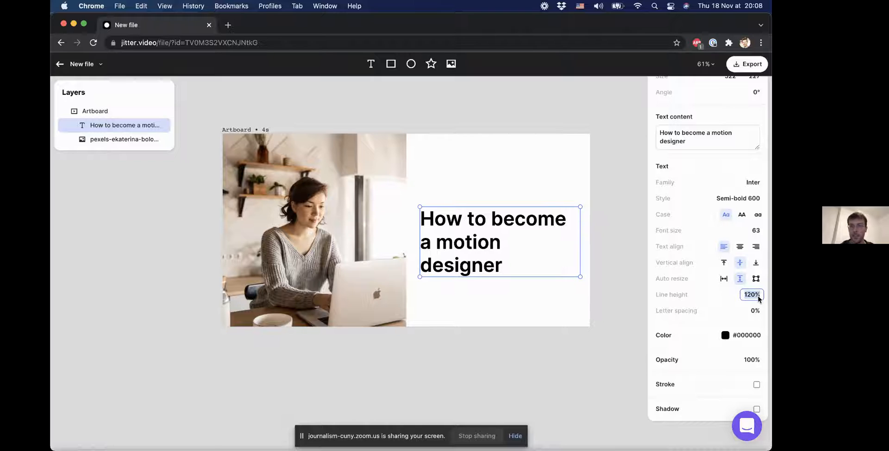
{"action": "key", "text": "Down"}
{"action": "key", "text": "Down"}
{"action": "key", "text": "Down"}
{"action": "key", "text": "Down"}
{"action": "key", "text": "Down"}
{"action": "key", "text": "Down"}
{"action": "key", "text": "Down"}
{"action": "key", "text": "Down"}
{"action": "key", "text": "Down"}
{"action": "key", "text": "Down"}
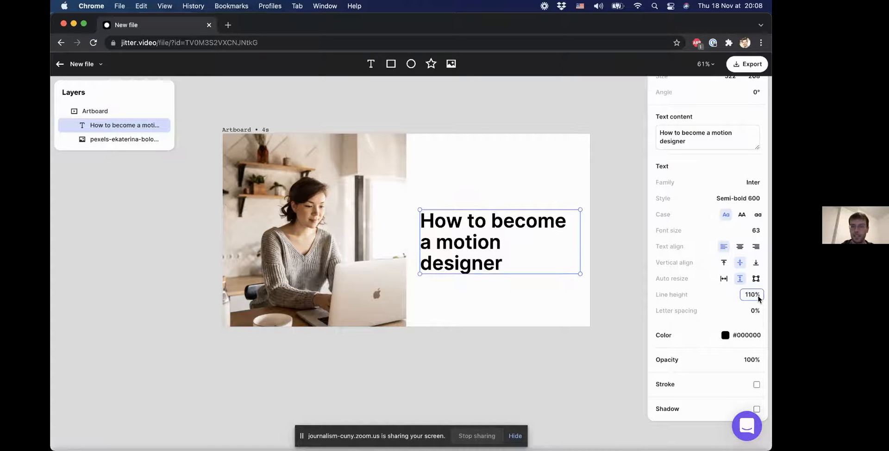
{"action": "key", "text": "Down"}
{"action": "key", "text": "Up"}
Step: Set the headline's font size to 48 and shift the text slightly lower on the artboard
{"action": "left_click", "coordinate": [756, 231]}
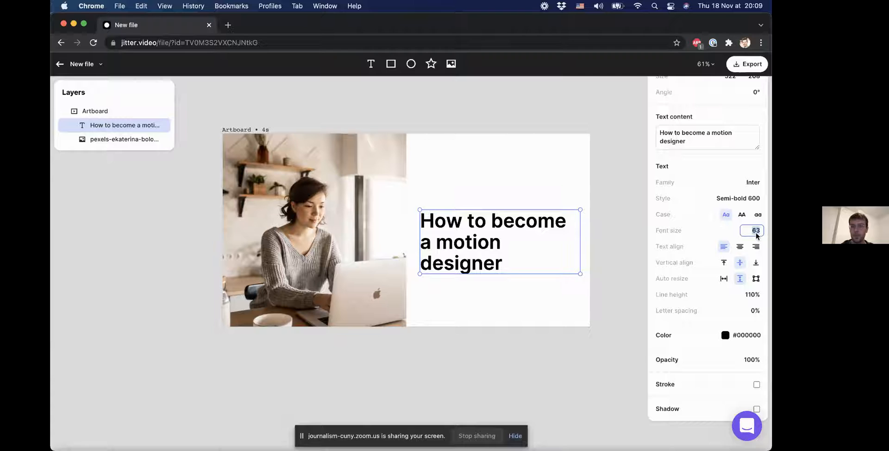
{"action": "type", "text": "48"}
{"action": "key", "text": "Return"}
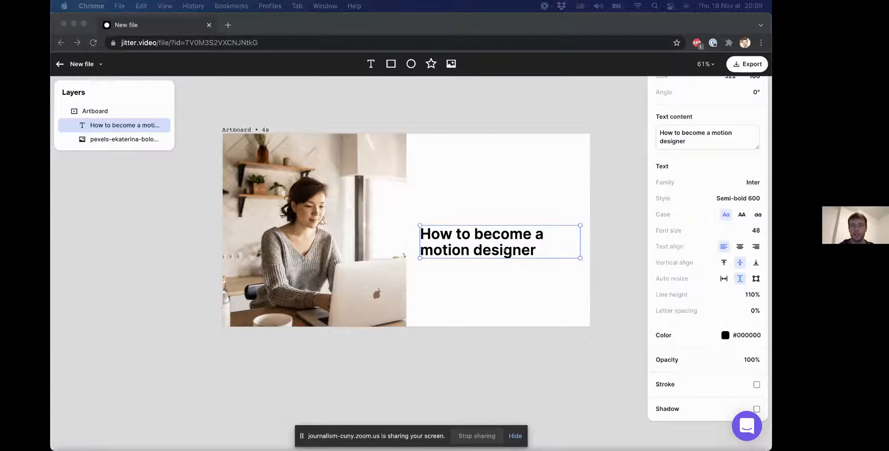
{"action": "left_click_drag", "start_coordinate": [501, 250], "coordinate": [500, 254]}
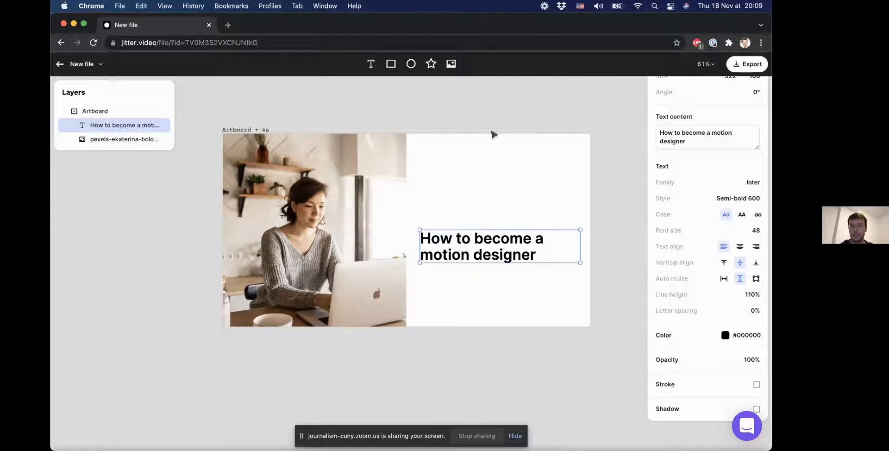
Step: Add a text layer below the headline with the content "Read the full post: jitter.video/blog"
{"action": "left_click", "coordinate": [371, 64]}
{"action": "left_click_drag", "start_coordinate": [403, 236], "coordinate": [437, 301]}
{"action": "double_click", "coordinate": [681, 145]}
{"action": "type", "text": "Read the full post"}
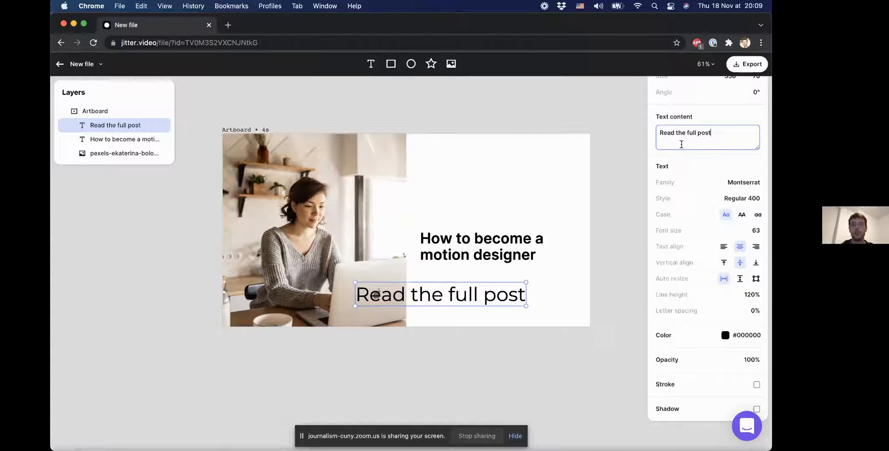
{"action": "type", "text": ":"}
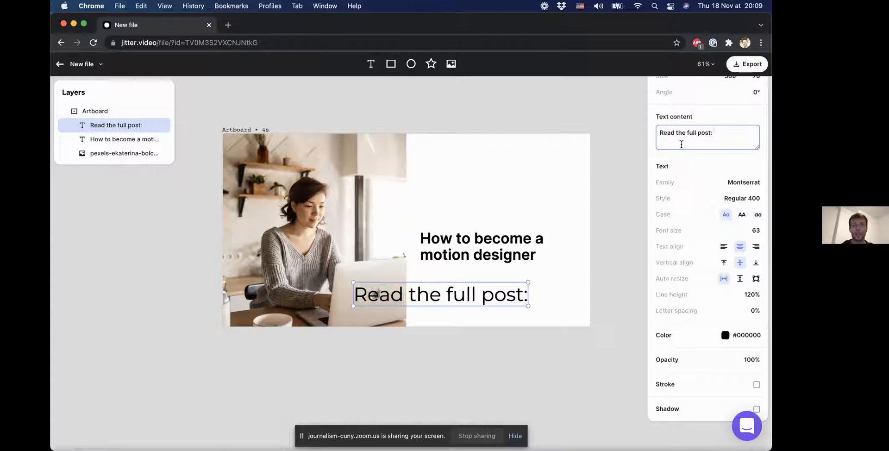
{"action": "type", "text": " jitter.video/"}
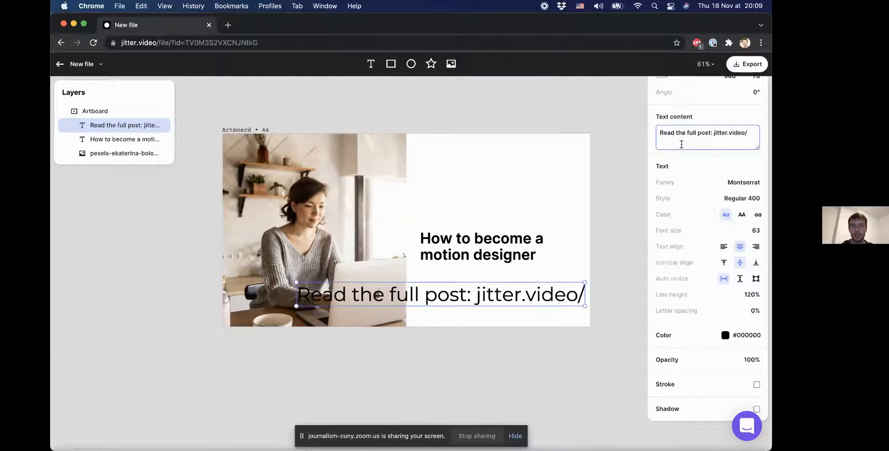
{"action": "type", "text": "blog"}
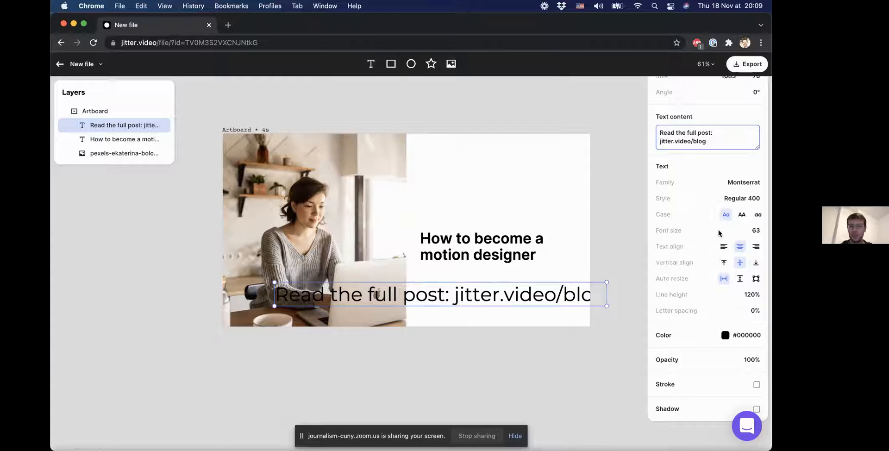
Step: Set the font family of the "Read the full post" line to Inter
{"action": "left_click", "coordinate": [744, 181]}
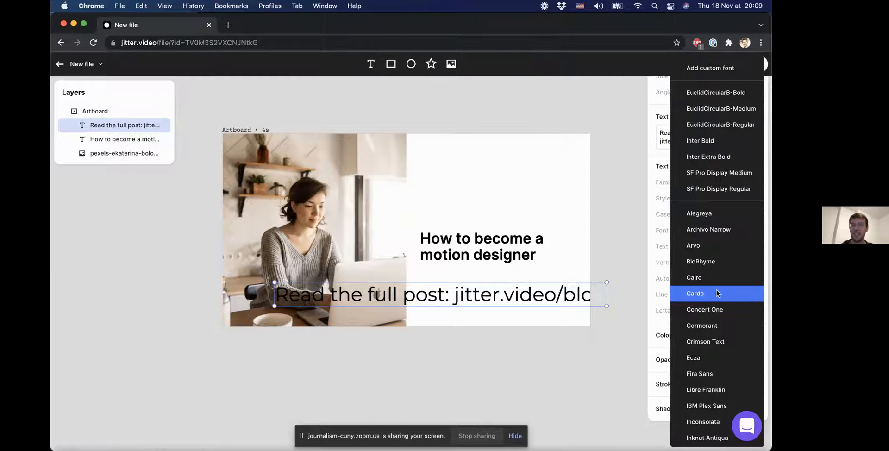
{"action": "scroll", "coordinate": [715, 290], "scroll_direction": "down", "scroll_amount": 3}
{"action": "left_click", "coordinate": [704, 344]}
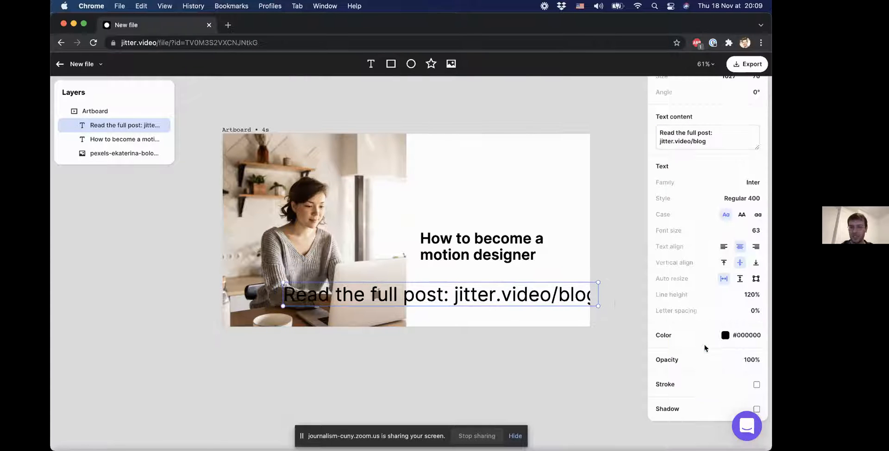
Step: Color the "Read the full post" line beige #ba9f8b, sampled from the wall in the photo
{"action": "left_click", "coordinate": [724, 336]}
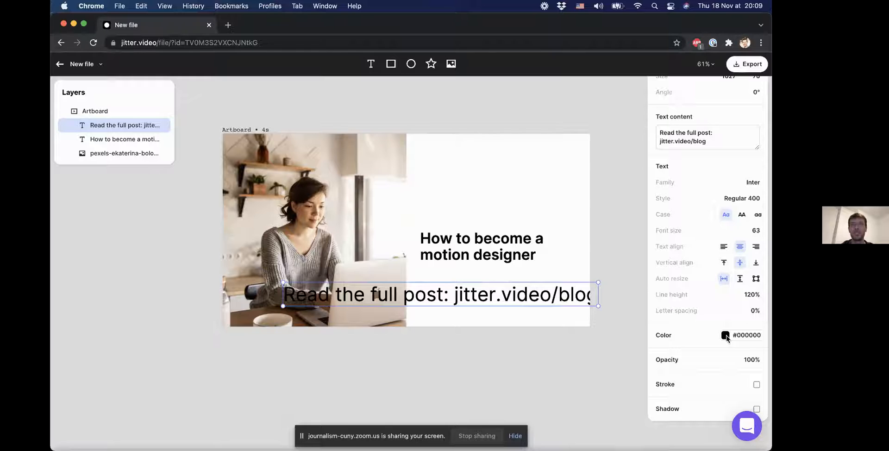
{"action": "left_click_drag", "start_coordinate": [621, 246], "coordinate": [623, 235]}
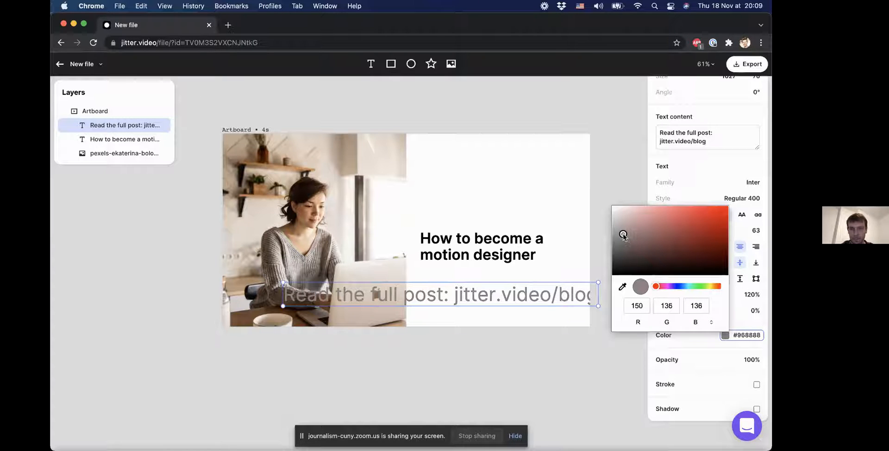
{"action": "left_click", "coordinate": [622, 287]}
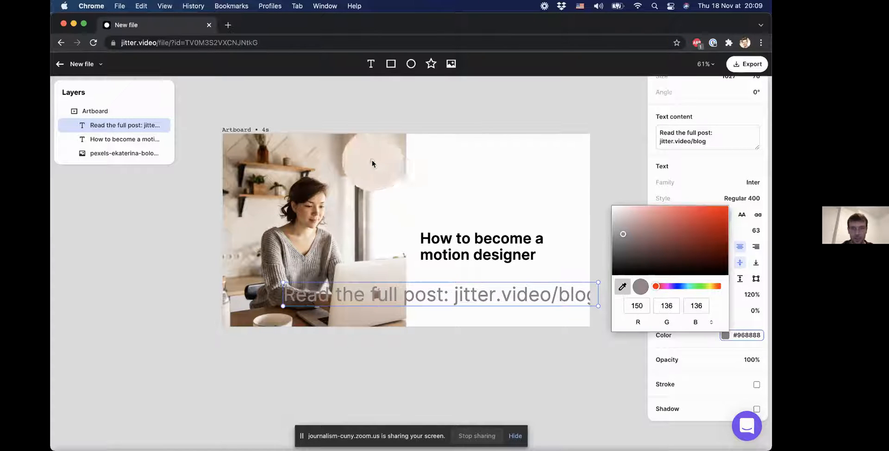
{"action": "left_click", "coordinate": [352, 156]}
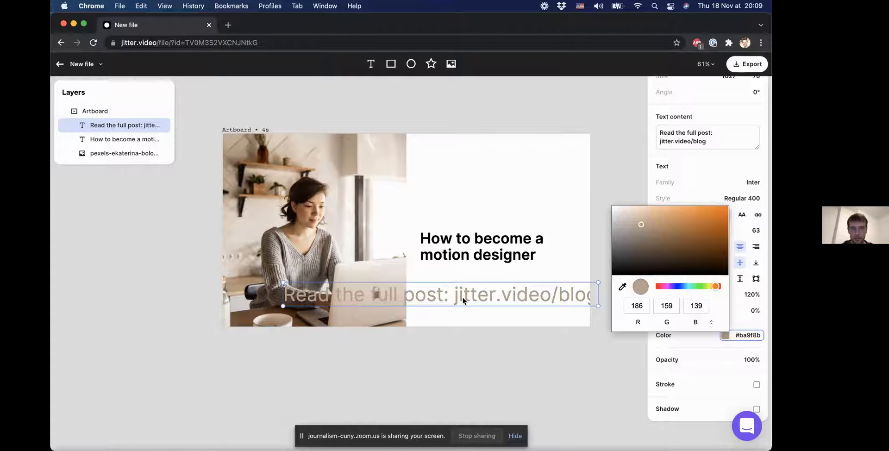
{"action": "left_click", "coordinate": [729, 158]}
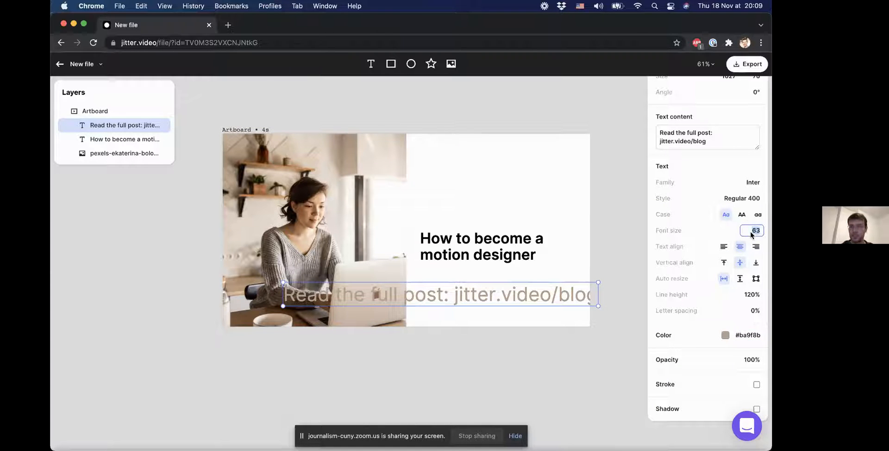
Step: Reduce the font size of the "Read the full post" line to 23
{"action": "key", "text": "shift+Down"}
{"action": "key", "text": "shift+Down"}
{"action": "key", "text": "shift+Down"}
{"action": "key", "text": "shift+Down"}
Step: Place the "Read the full post" line near the artboard's lower edge, flush with the headline's left edge, and lower the headline to just above it
{"action": "left_click_drag", "start_coordinate": [443, 296], "coordinate": [478, 303]}
{"action": "left_click", "coordinate": [464, 262]}
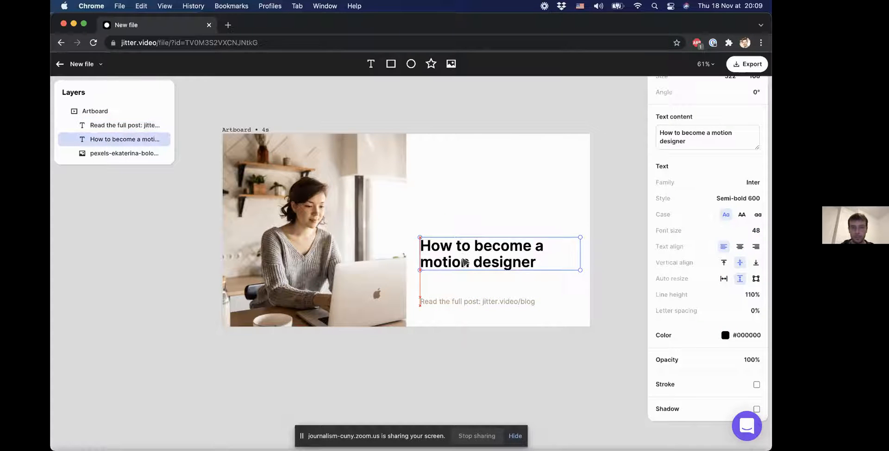
{"action": "left_click_drag", "start_coordinate": [464, 262], "coordinate": [465, 279]}
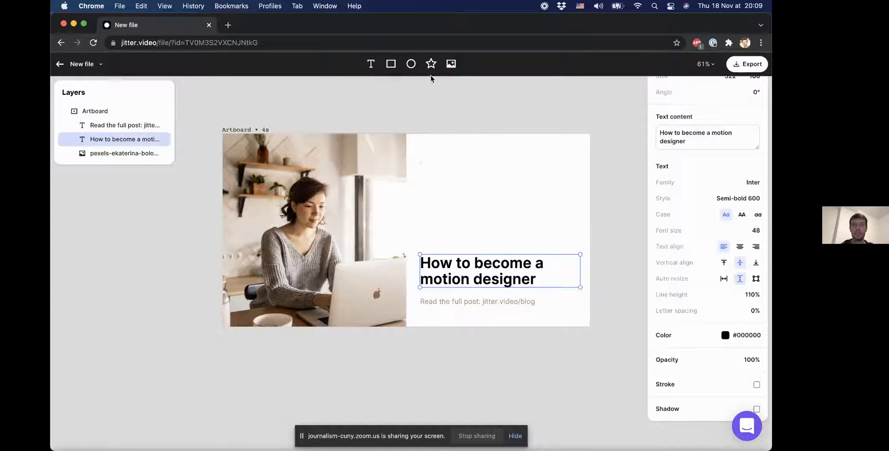
Step: Draw a rectangle of about 261 × 62 at 645, 62 above the headline and set its corner radius to 16
{"action": "left_click", "coordinate": [392, 64]}
{"action": "left_click_drag", "start_coordinate": [410, 230], "coordinate": [470, 171]}
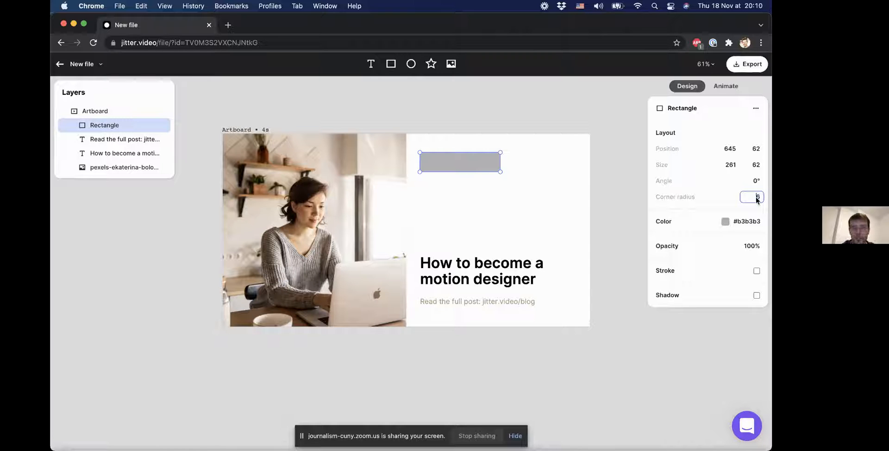
{"action": "key", "text": "shift+Up"}
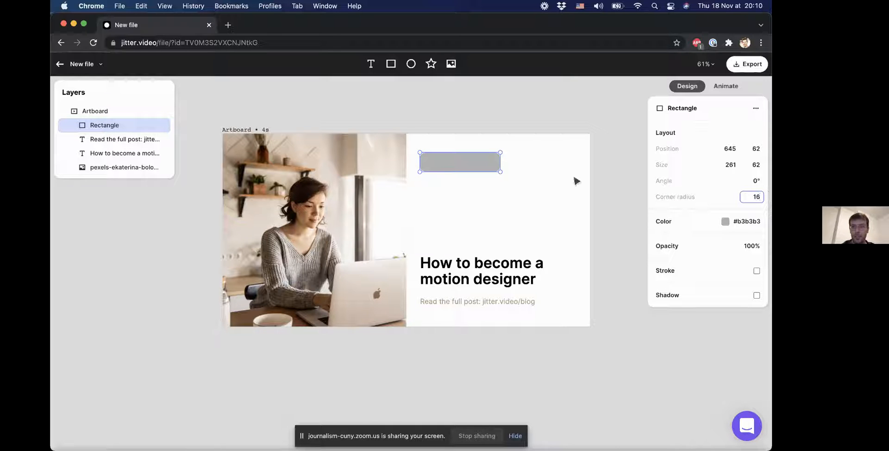
{"action": "left_click", "coordinate": [522, 190]}
{"action": "left_click", "coordinate": [474, 163]}
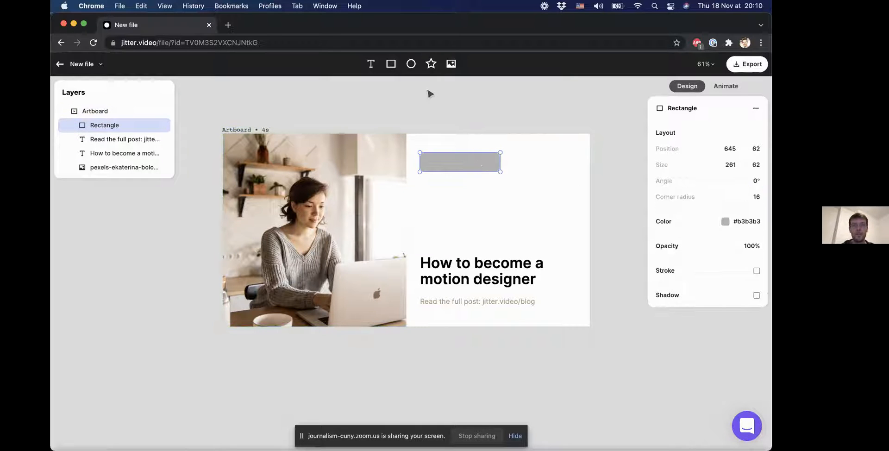
Step: Add a text layer just below the rectangle with the content "New blog post"
{"action": "left_click", "coordinate": [371, 64]}
{"action": "left_click_drag", "start_coordinate": [415, 232], "coordinate": [459, 192]}
{"action": "left_click", "coordinate": [662, 221]}
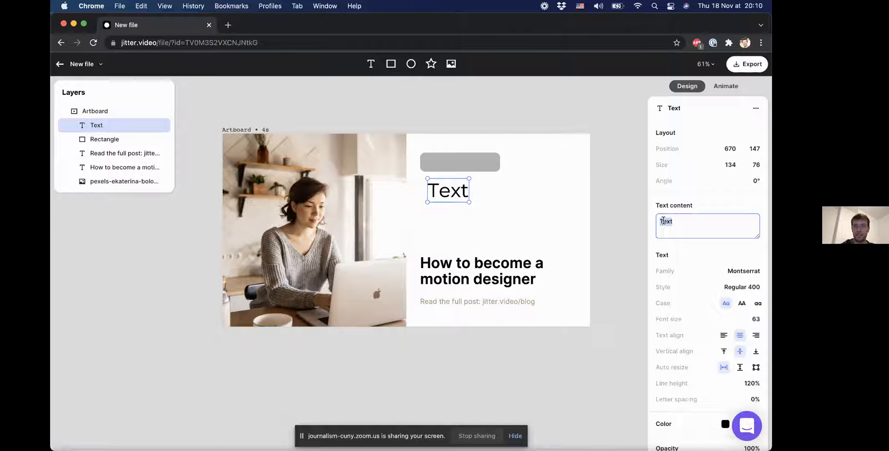
{"action": "type", "text": "New"}
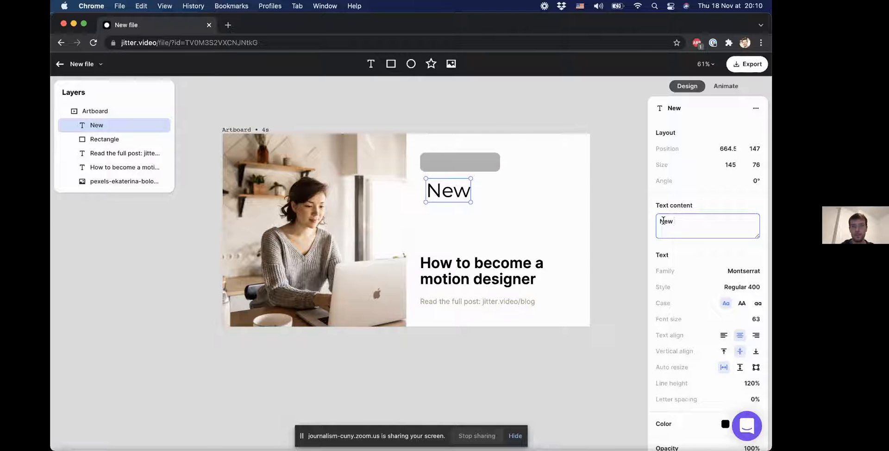
{"action": "type", "text": " blog post"}
{"action": "left_click", "coordinate": [537, 223]}
{"action": "left_click", "coordinate": [509, 195]}
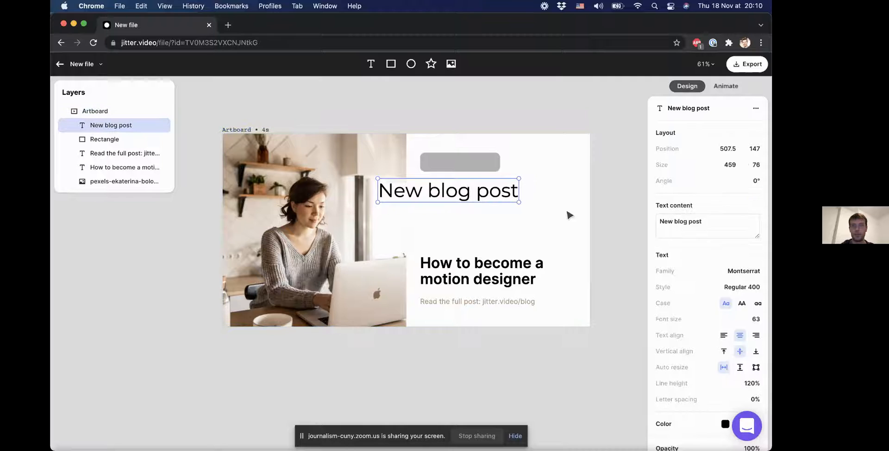
Step: Set the "New blog post" text to the Inter font family and uppercase
{"action": "left_click", "coordinate": [747, 268]}
{"action": "scroll", "coordinate": [740, 297], "scroll_direction": "down", "scroll_amount": 3}
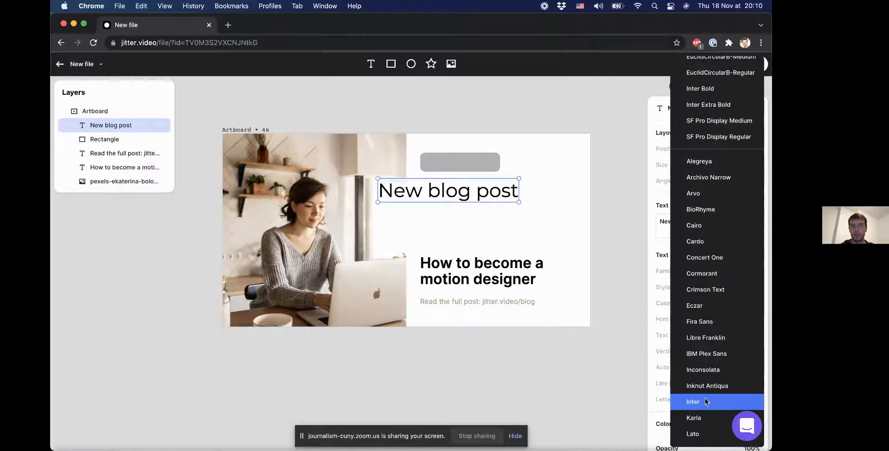
{"action": "left_click", "coordinate": [706, 402]}
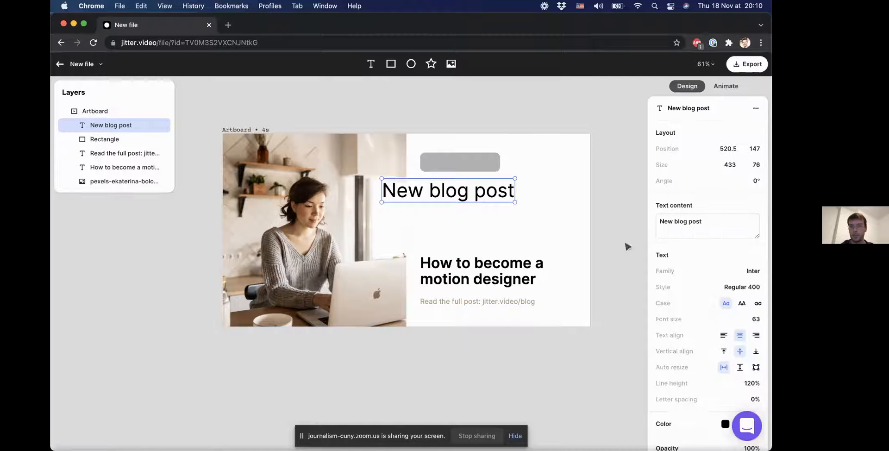
{"action": "left_click", "coordinate": [741, 304]}
Step: Set the letter spacing of the "New blog post" text to 8%
{"action": "scroll", "coordinate": [743, 309], "scroll_direction": "down", "scroll_amount": 2}
{"action": "left_click", "coordinate": [753, 345]}
{"action": "type", "text": "12"}
{"action": "key", "text": "Down"}
{"action": "key", "text": "Down"}
{"action": "key", "text": "Down"}
{"action": "key", "text": "Down"}
{"action": "key", "text": "Down"}
{"action": "key", "text": "Down"}
{"action": "key", "text": "Up"}
{"action": "key", "text": "Up"}
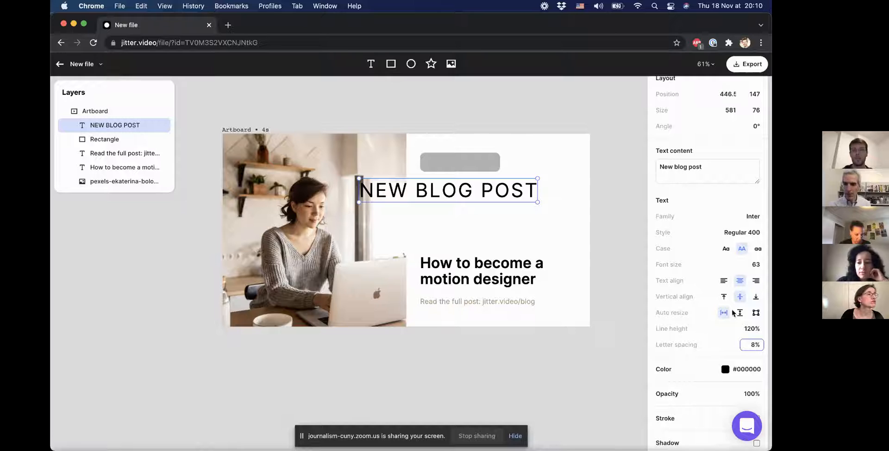
Step: Reduce the font size of the "New blog post" text to 24
{"action": "left_click", "coordinate": [755, 267]}
{"action": "key", "text": "shift+Down"}
{"action": "key", "text": "shift+Down"}
{"action": "key", "text": "shift+Down"}
{"action": "key", "text": "shift+Down"}
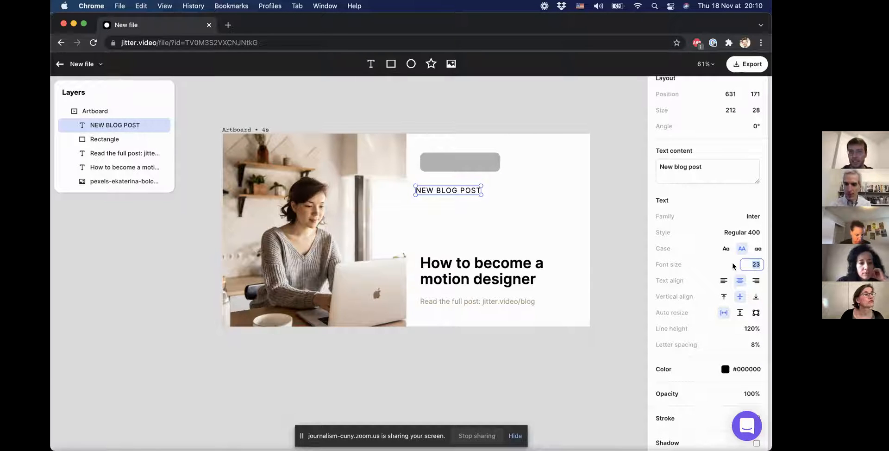
{"action": "key", "text": "Down"}
{"action": "key", "text": "Up"}
{"action": "key", "text": "Up"}
Step: Set the "New blog post" text's style to Bold 700 and center it on the rectangle at 663.5, 78.5
{"action": "left_click", "coordinate": [755, 231]}
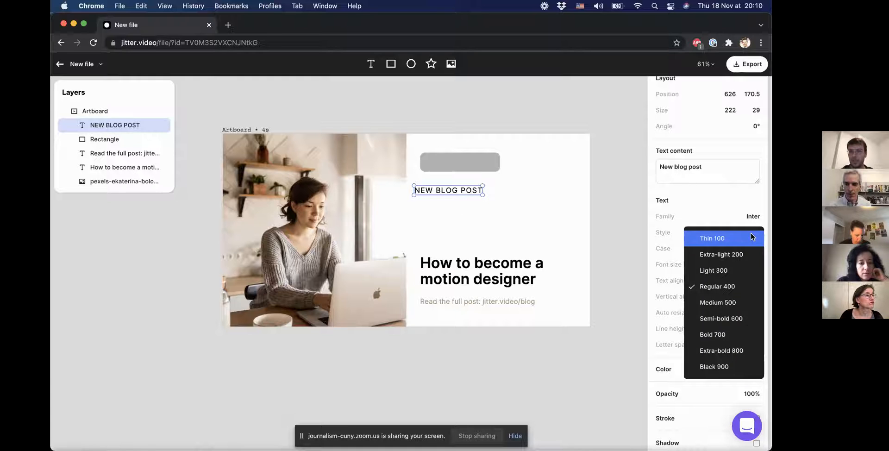
{"action": "left_click", "coordinate": [727, 335]}
{"action": "left_click_drag", "start_coordinate": [463, 194], "coordinate": [475, 166]}
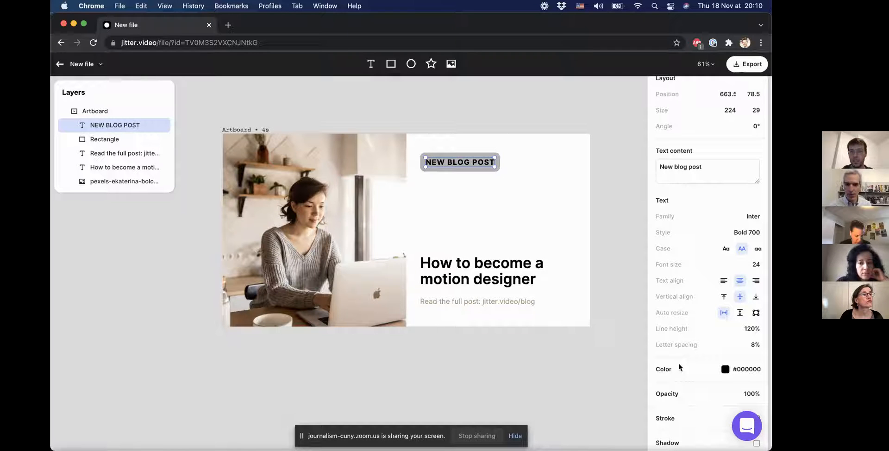
Step: Color the "New blog post" text beige #ba9f8a, sampled from the "Read the full post" line
{"action": "left_click", "coordinate": [725, 369]}
{"action": "left_click", "coordinate": [622, 320]}
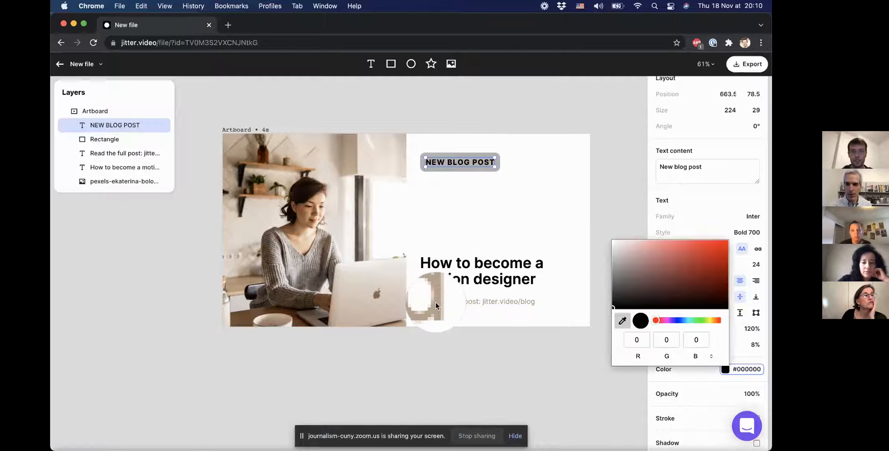
{"action": "left_click", "coordinate": [435, 301]}
{"action": "left_click", "coordinate": [472, 175]}
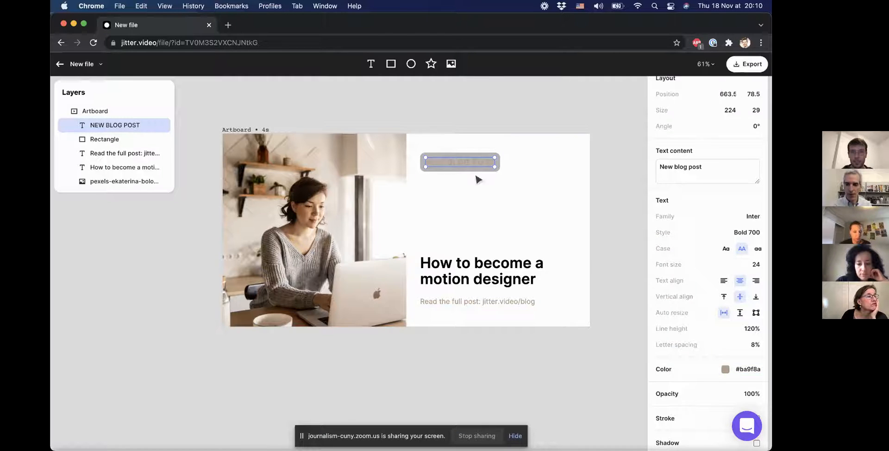
Step: Fill the rectangle behind "New blog post" with light beige #ebded4, sampled from the wall in the photo
{"action": "left_click", "coordinate": [475, 170]}
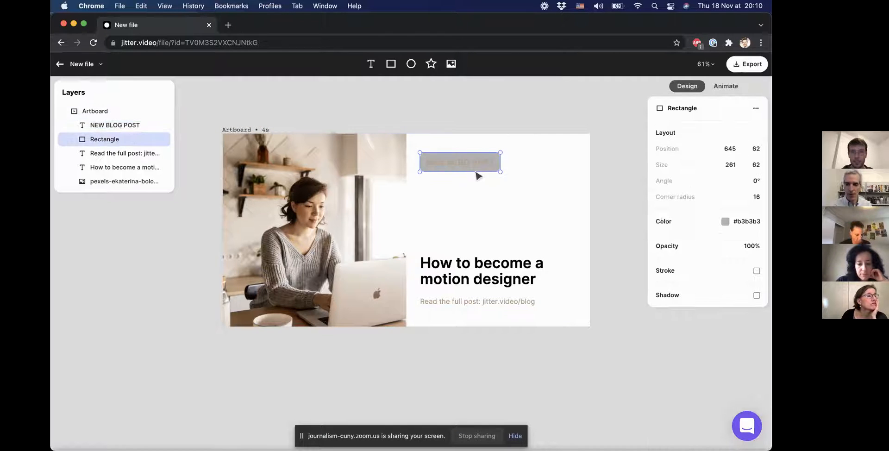
{"action": "left_click", "coordinate": [725, 222]}
{"action": "left_click", "coordinate": [622, 305]}
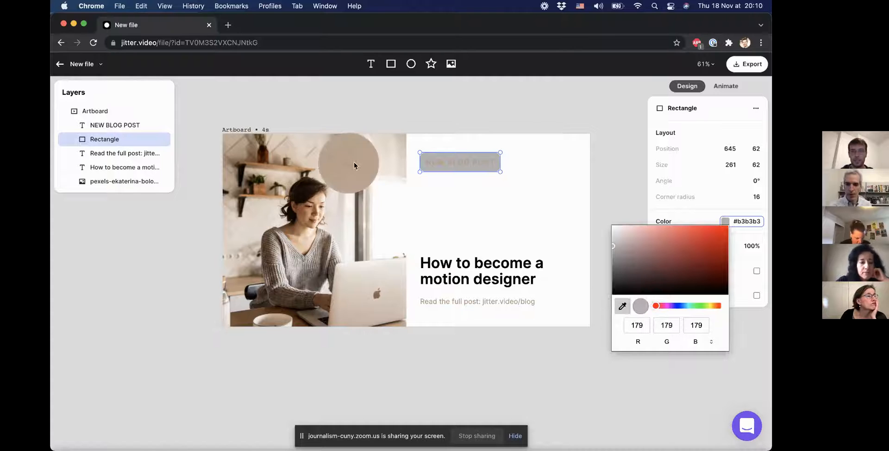
{"action": "left_click", "coordinate": [364, 161]}
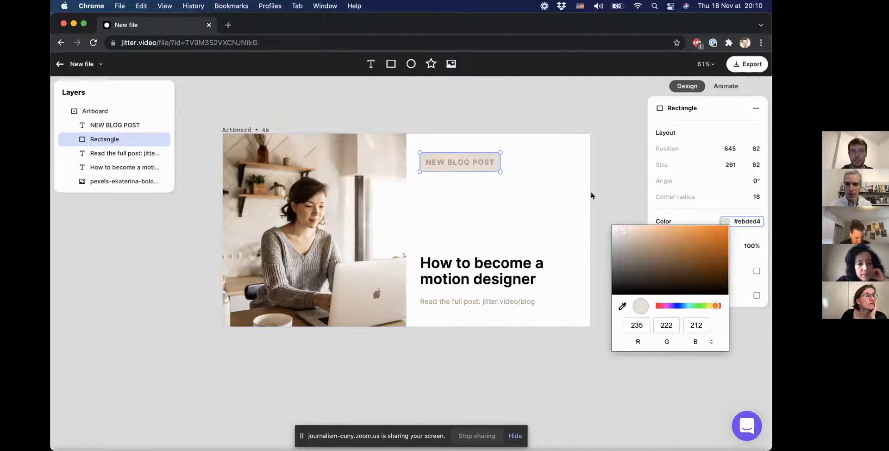
Step: Set the font size of the "How to become a motion designer" headline to 58 and shift it slightly upward
{"action": "left_click", "coordinate": [555, 194]}
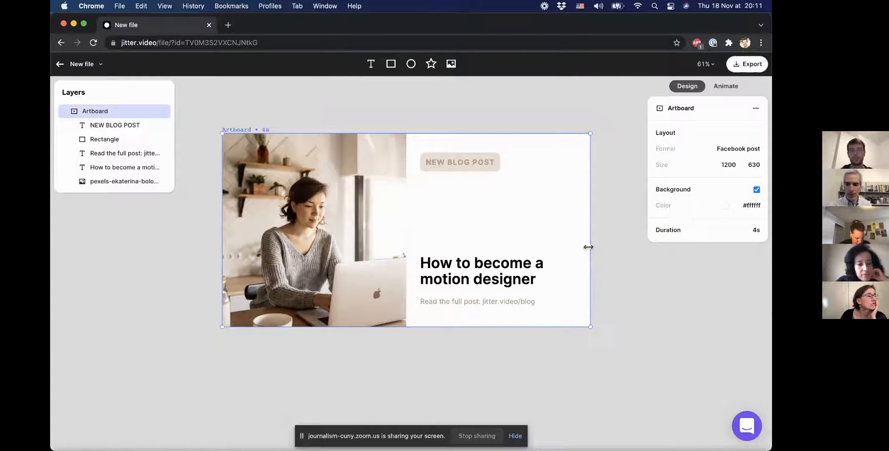
{"action": "left_click", "coordinate": [516, 259]}
{"action": "left_click", "coordinate": [755, 319]}
{"action": "key", "text": "shift+Up"}
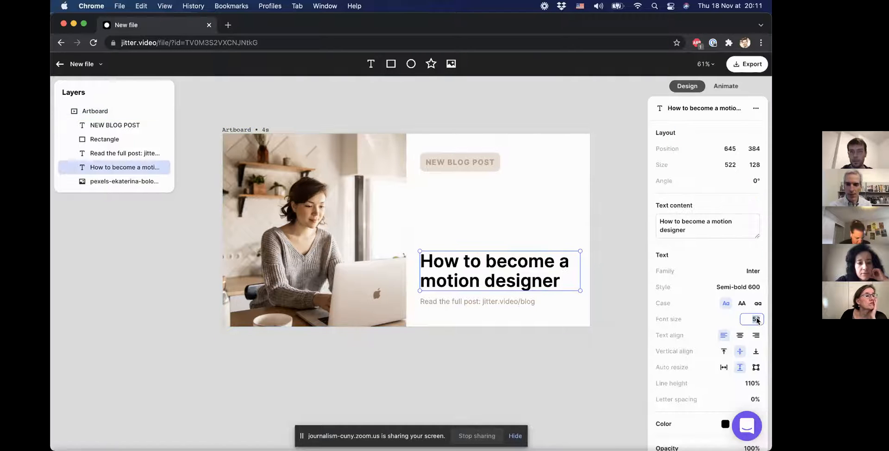
{"action": "left_click_drag", "start_coordinate": [487, 282], "coordinate": [499, 269]}
Step: Enlarge the left-aligned "Read the full post: jitter.video/blog" line and place the headline just above it at 645, 383
{"action": "left_click", "coordinate": [524, 304]}
{"action": "left_click", "coordinate": [755, 319]}
{"action": "key", "text": "Up"}
{"action": "key", "text": "Up"}
{"action": "left_click_drag", "start_coordinate": [504, 301], "coordinate": [509, 300]}
{"action": "left_click", "coordinate": [723, 335]}
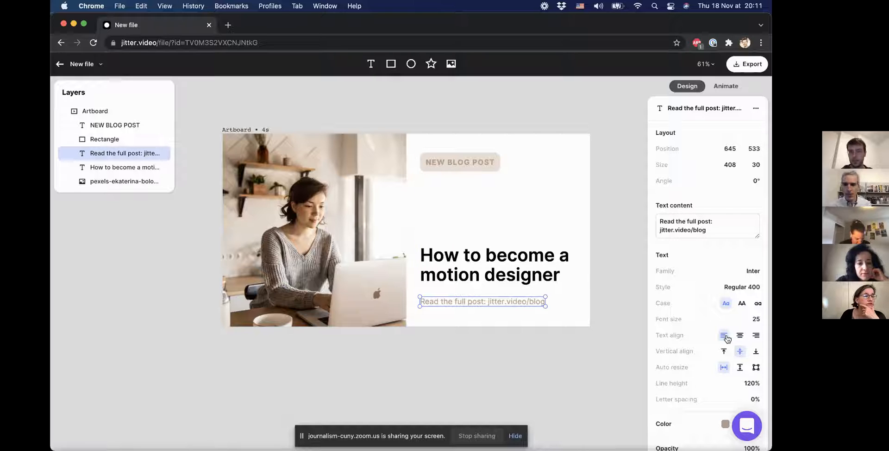
{"action": "double_click", "coordinate": [527, 280]}
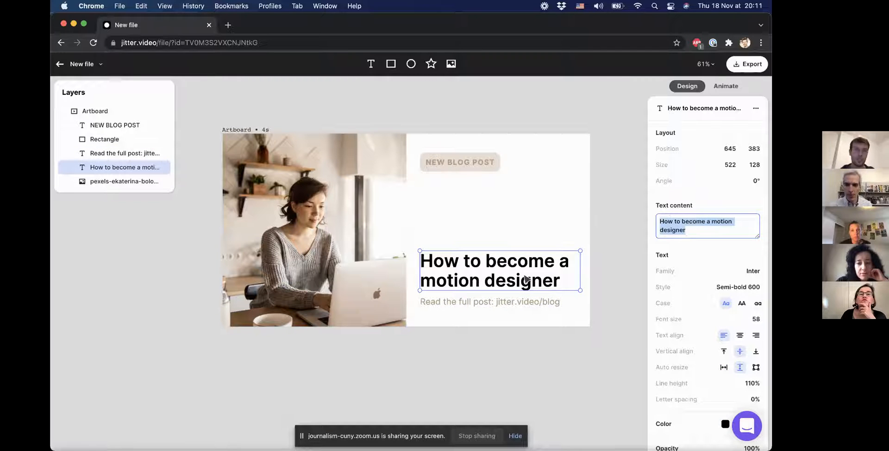
{"action": "left_click", "coordinate": [475, 193]}
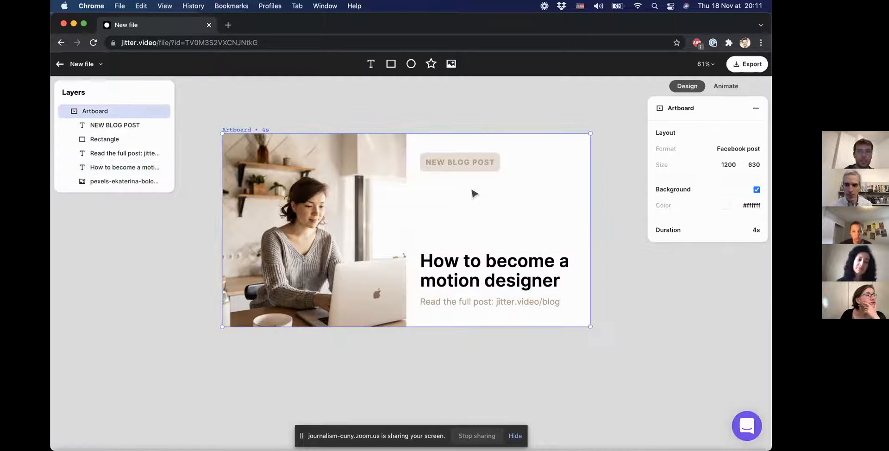
Step: Group the "NEW BLOG POST" text with its rectangle and nudge the group slightly upward
{"action": "left_click", "coordinate": [471, 169]}
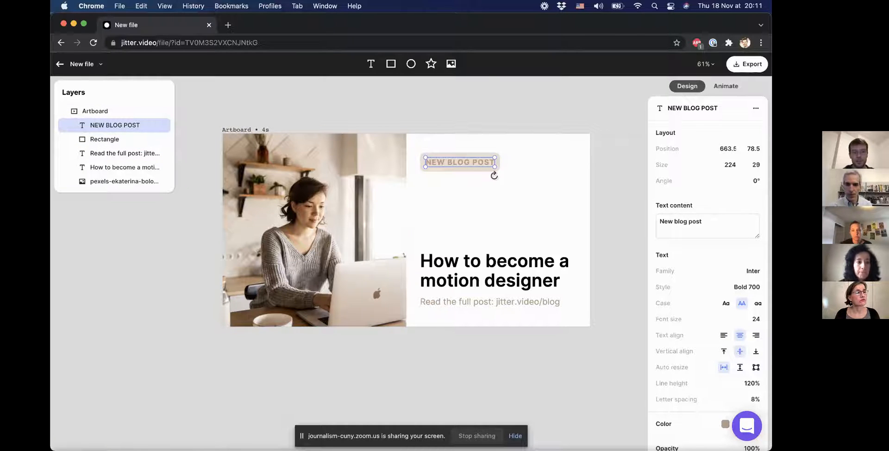
{"action": "left_click", "coordinate": [128, 140], "text": "shift"}
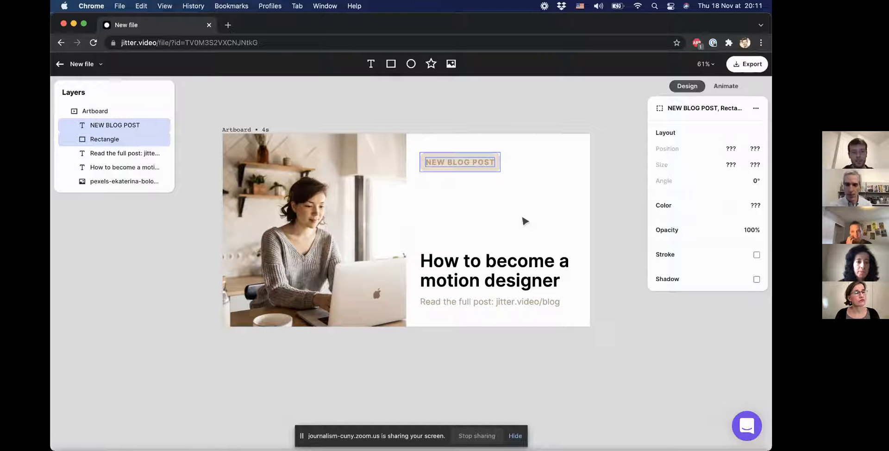
{"action": "right_click", "coordinate": [444, 160]}
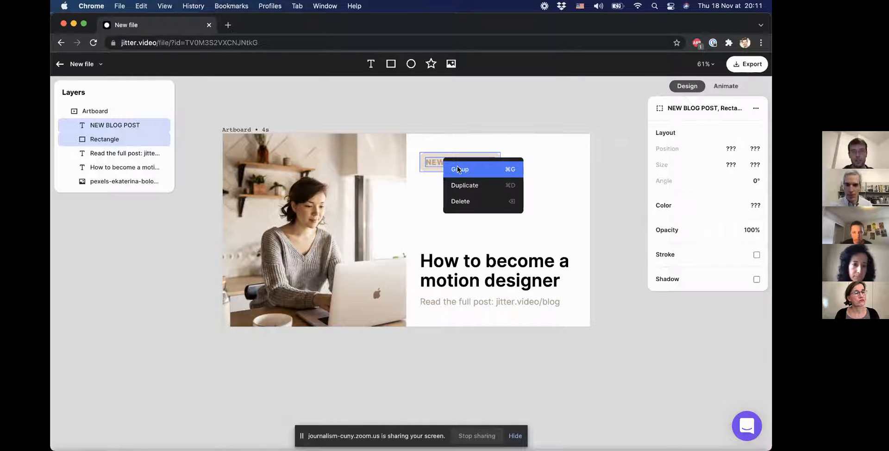
{"action": "left_click", "coordinate": [458, 169]}
{"action": "mouse_move", "coordinate": [465, 166]}
{"action": "left_mouse_down"}
{"action": "mouse_move", "coordinate": [479, 193]}
{"action": "mouse_move", "coordinate": [499, 178]}
{"action": "mouse_move", "coordinate": [465, 161]}
{"action": "left_mouse_up"}
{"action": "left_click", "coordinate": [489, 211]}
{"action": "left_click", "coordinate": [488, 227]}
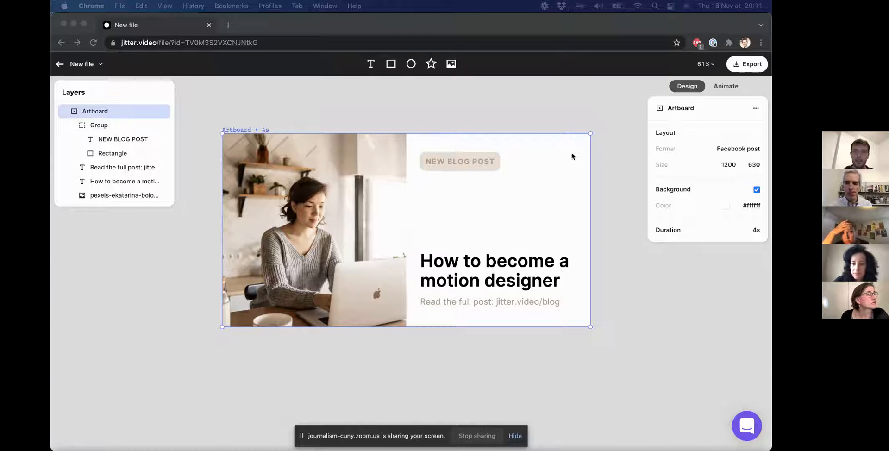
Step: Switch the artboard to animation mode and make the Scenario timeline area taller
{"action": "left_click", "coordinate": [724, 86]}
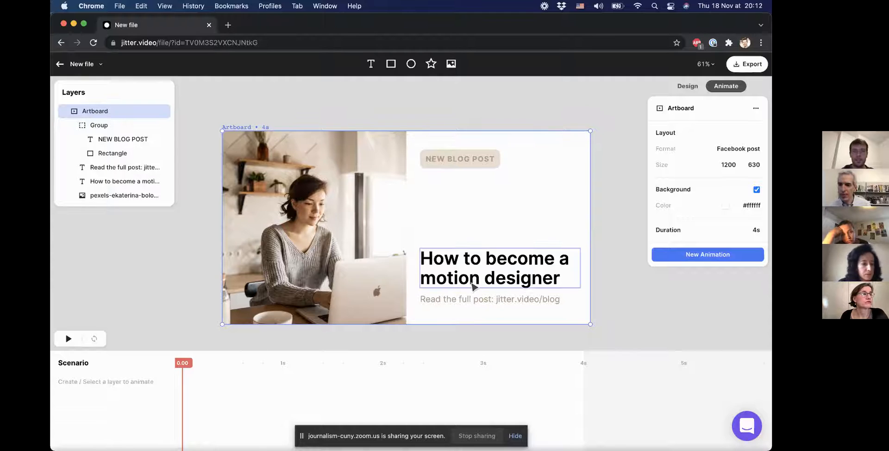
{"action": "scroll", "coordinate": [472, 286], "scroll_direction": "down", "scroll_amount": 2}
{"action": "left_click_drag", "start_coordinate": [443, 351], "coordinate": [444, 331]}
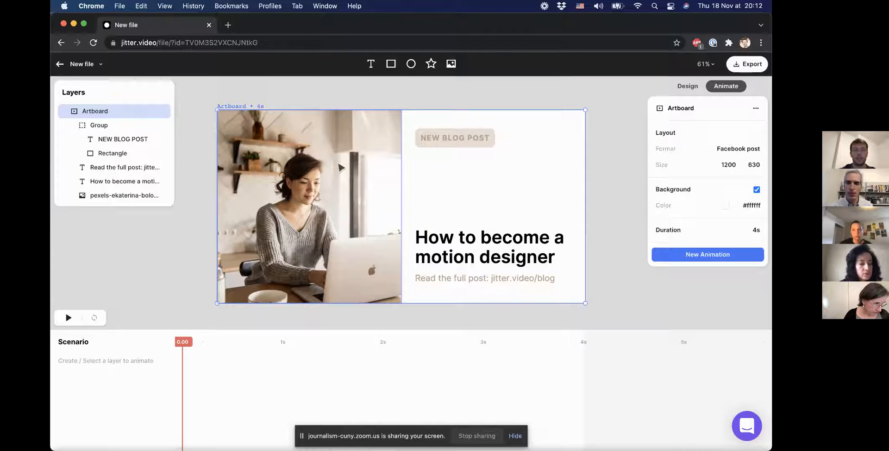
Step: Add a Grow in entrance animation to the photo
{"action": "left_click", "coordinate": [343, 197]}
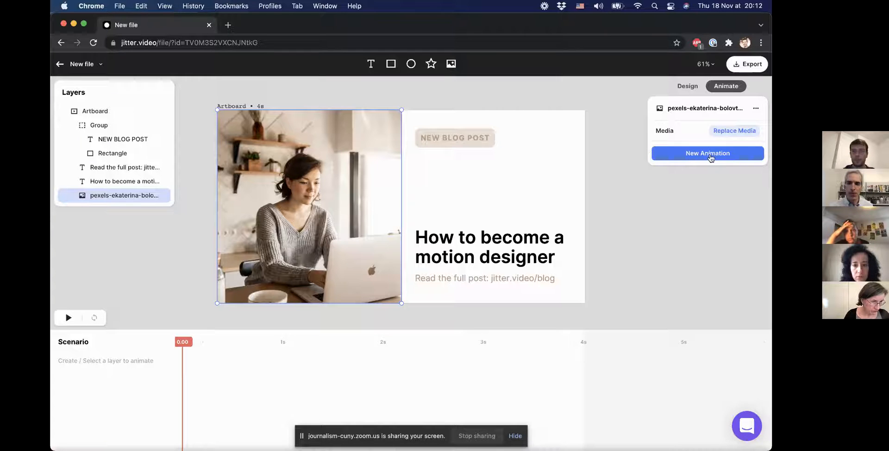
{"action": "left_click", "coordinate": [710, 154]}
{"action": "scroll", "coordinate": [693, 227], "scroll_direction": "down", "scroll_amount": 3}
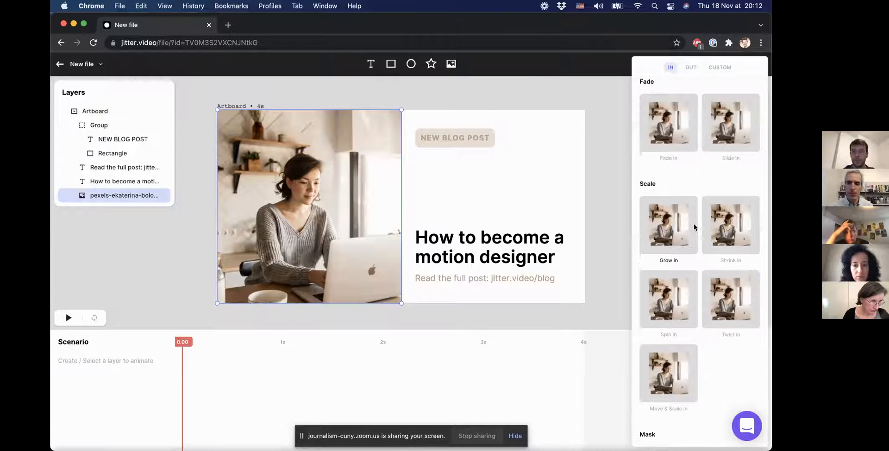
{"action": "scroll", "coordinate": [693, 227], "scroll_direction": "down", "scroll_amount": 4}
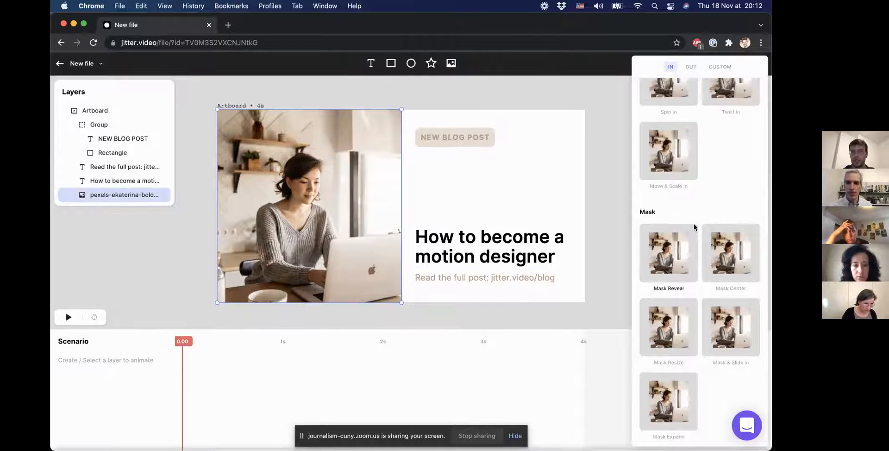
{"action": "scroll", "coordinate": [693, 227], "scroll_direction": "up", "scroll_amount": 7}
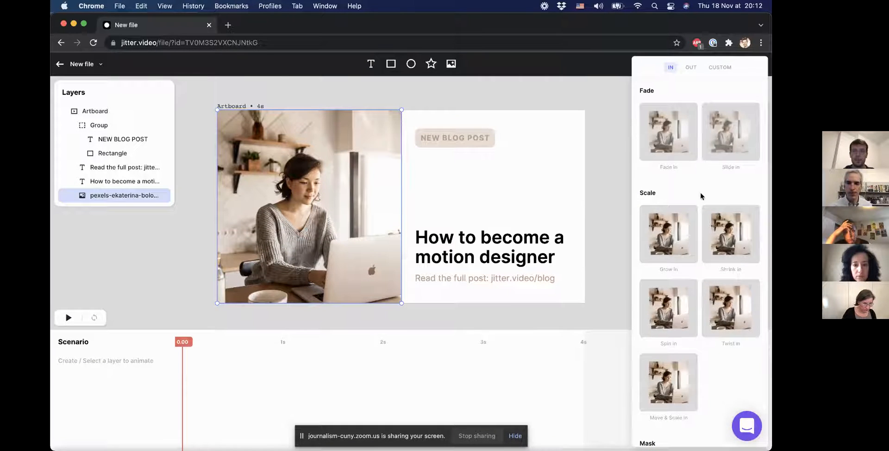
{"action": "left_click", "coordinate": [667, 255]}
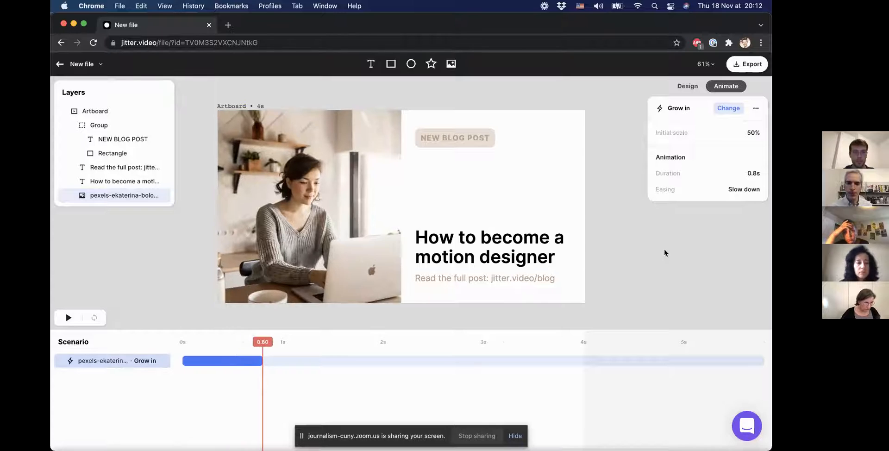
Step: Try the Shrink in animation on the photo, and replace it with Mask Reveal
{"action": "left_click", "coordinate": [724, 109]}
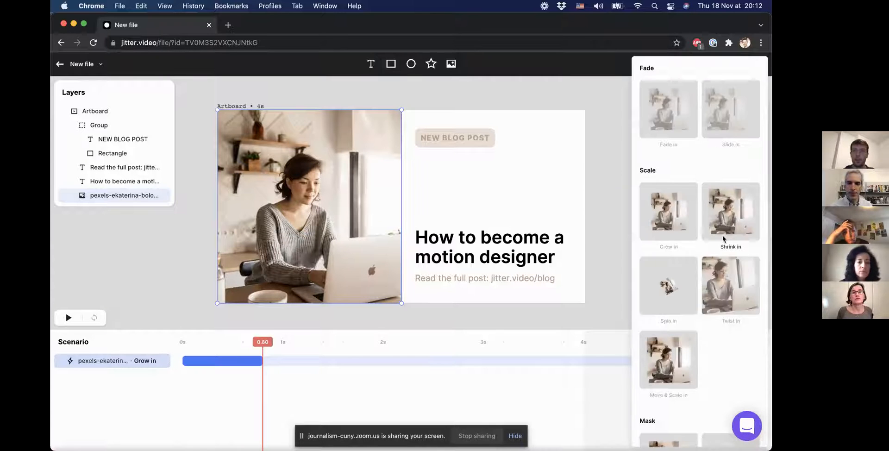
{"action": "left_click", "coordinate": [723, 239]}
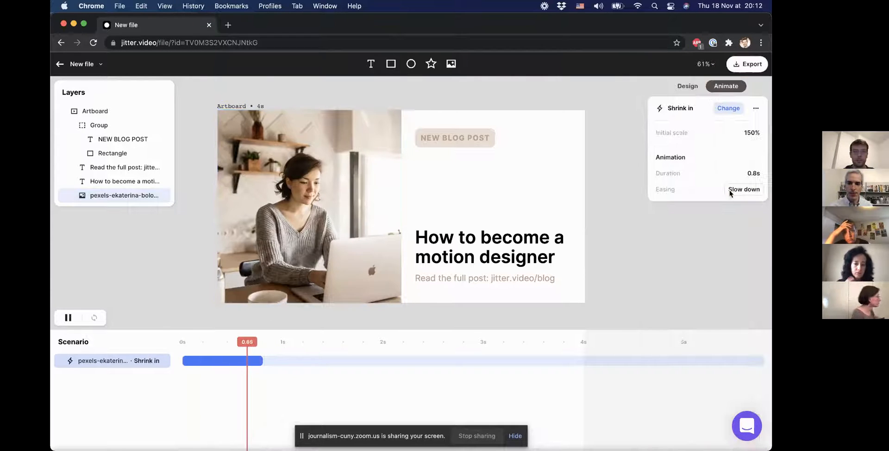
{"action": "left_click", "coordinate": [728, 107]}
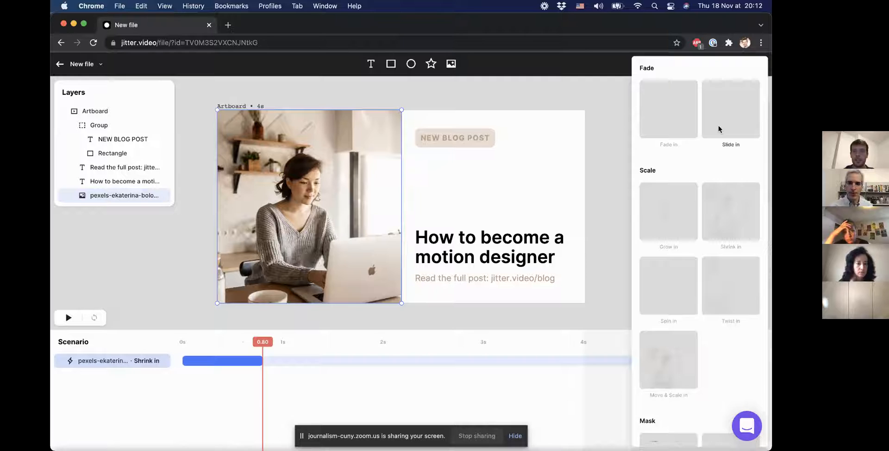
{"action": "scroll", "coordinate": [710, 276], "scroll_direction": "down", "scroll_amount": 10}
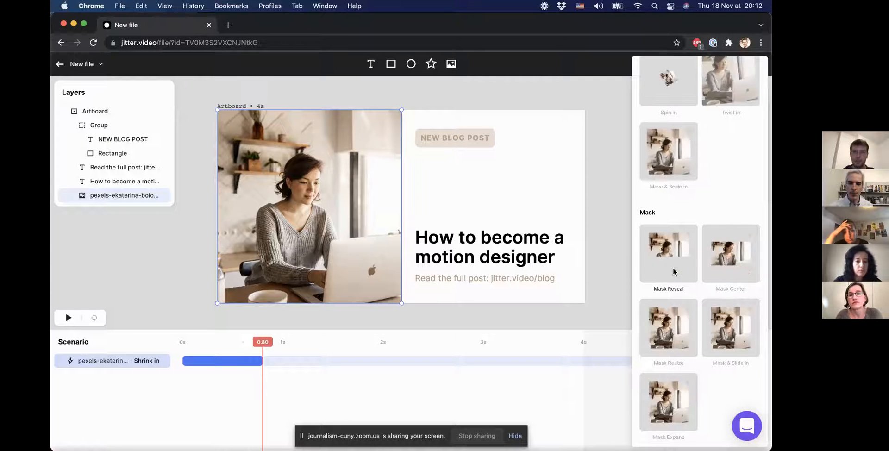
{"action": "left_click", "coordinate": [673, 271]}
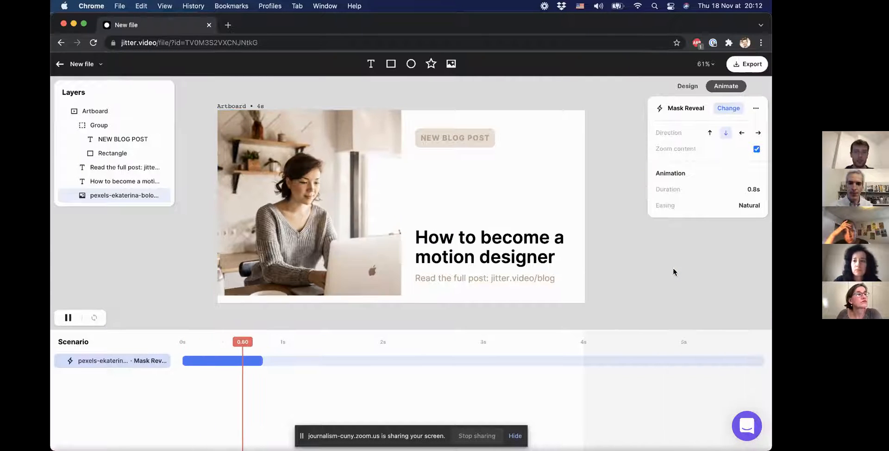
Step: Try the upward and downward directions for the photo's Mask Reveal, and set the direction to rightward
{"action": "left_click", "coordinate": [709, 133]}
{"action": "left_click", "coordinate": [725, 133]}
{"action": "left_click", "coordinate": [757, 134]}
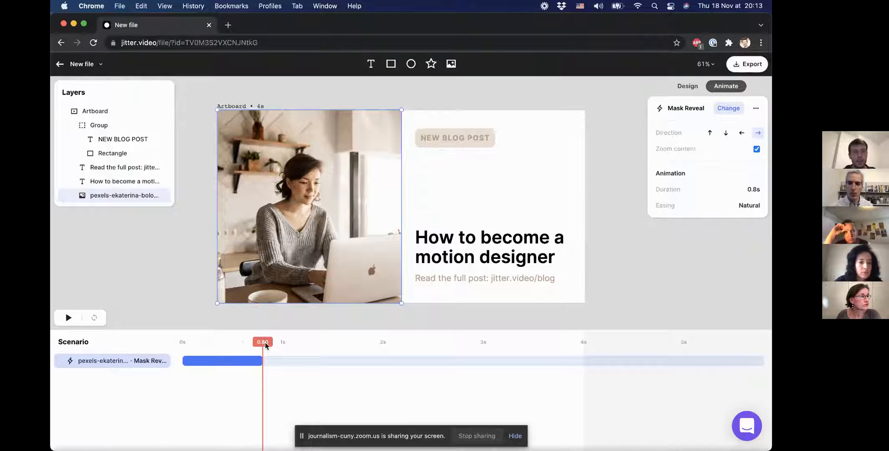
Step: Preview the photo's Mask Reveal animation from the start of the timeline
{"action": "left_click_drag", "start_coordinate": [265, 343], "coordinate": [183, 351]}
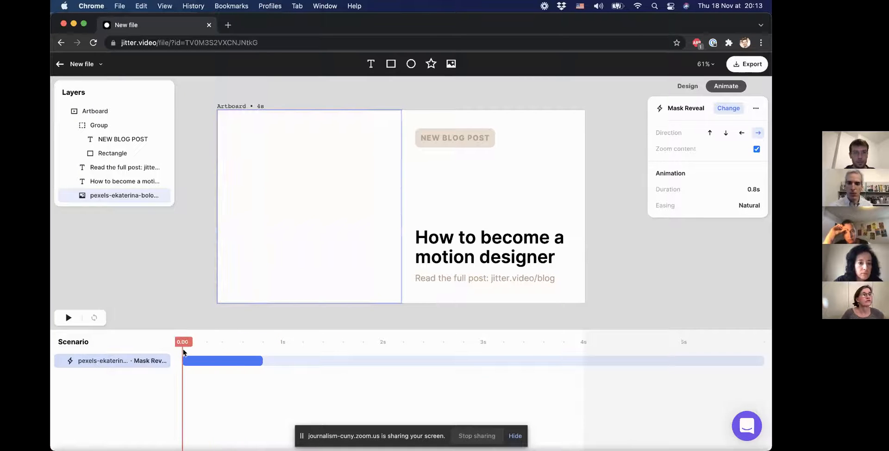
{"action": "left_click", "coordinate": [68, 317]}
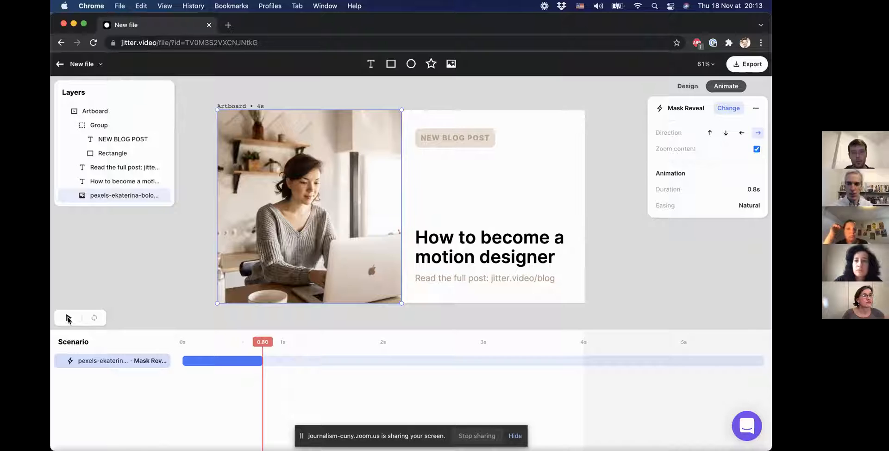
{"action": "left_click", "coordinate": [287, 340]}
{"action": "left_click_drag", "start_coordinate": [288, 340], "coordinate": [141, 340]}
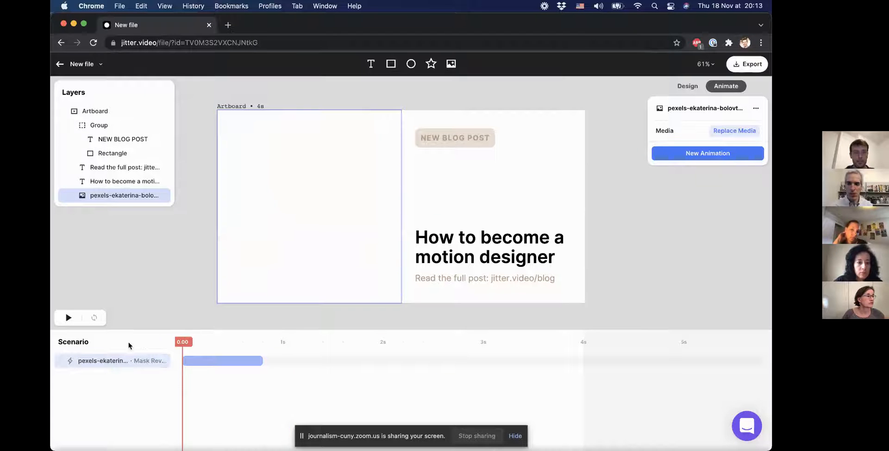
{"action": "key", "text": "space"}
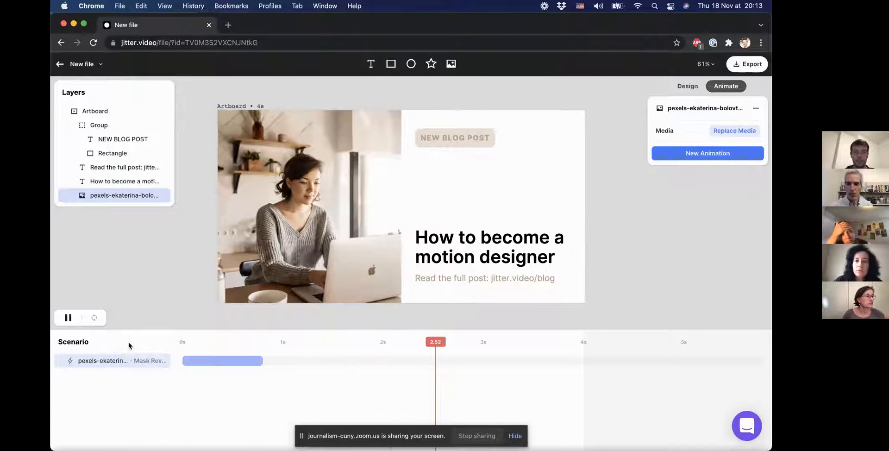
{"action": "left_click", "coordinate": [293, 119]}
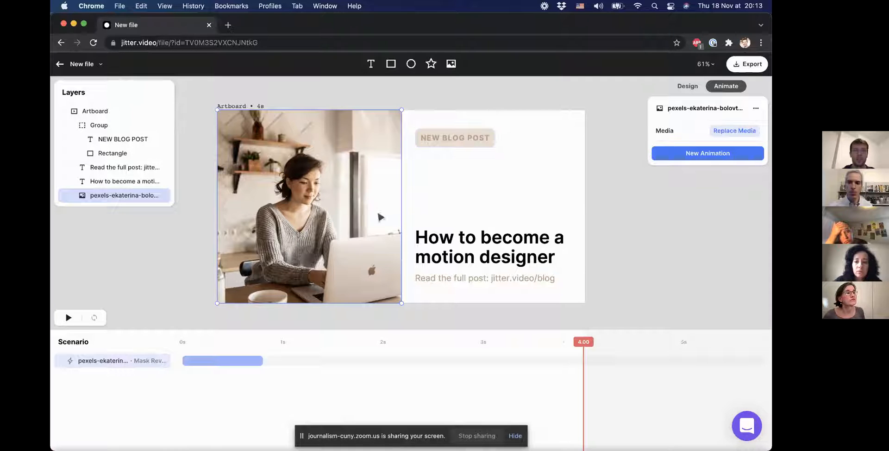
Step: Rename the "NEW BLOG POST" group as Tag, and collapse and re-expand it in the layer list
{"action": "left_click", "coordinate": [459, 144]}
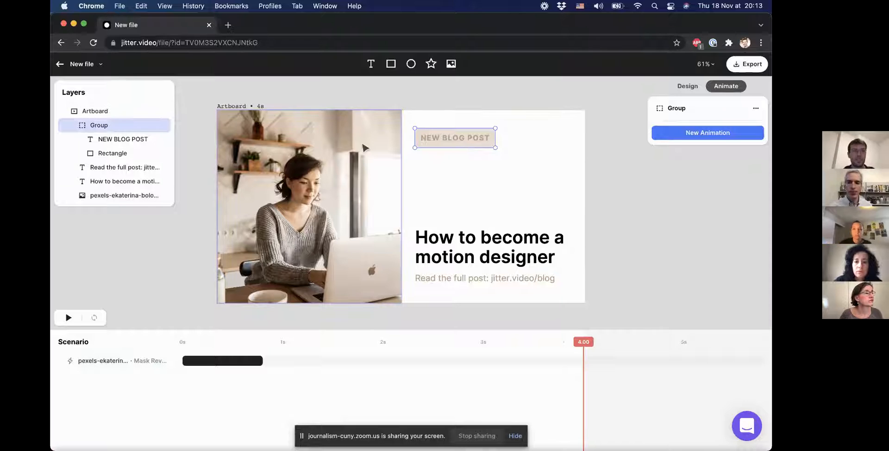
{"action": "double_click", "coordinate": [98, 124]}
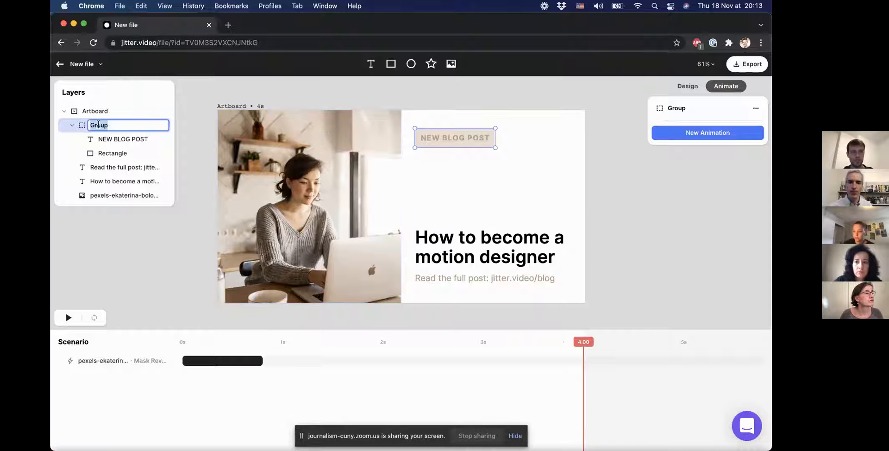
{"action": "type", "text": "Ta"}
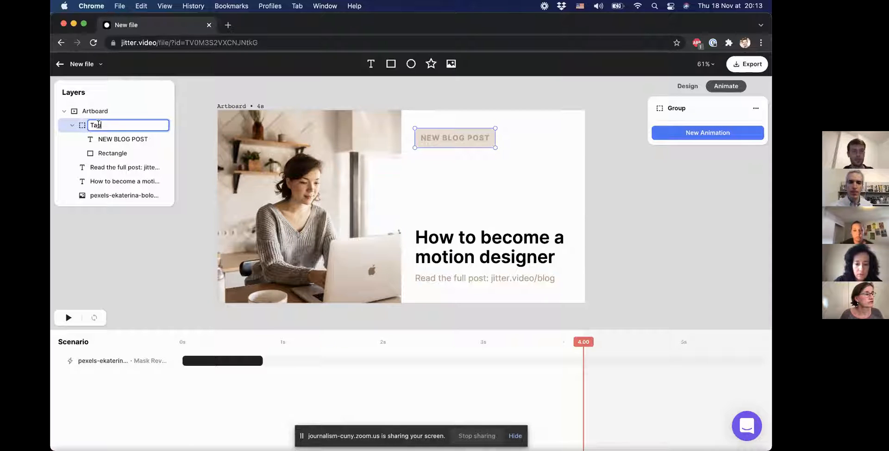
{"action": "type", "text": "g"}
{"action": "left_click", "coordinate": [71, 125]}
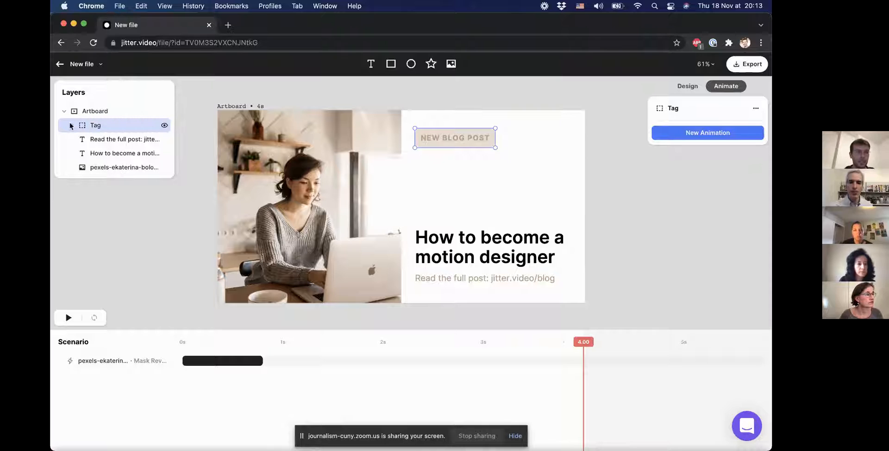
{"action": "left_click", "coordinate": [71, 125]}
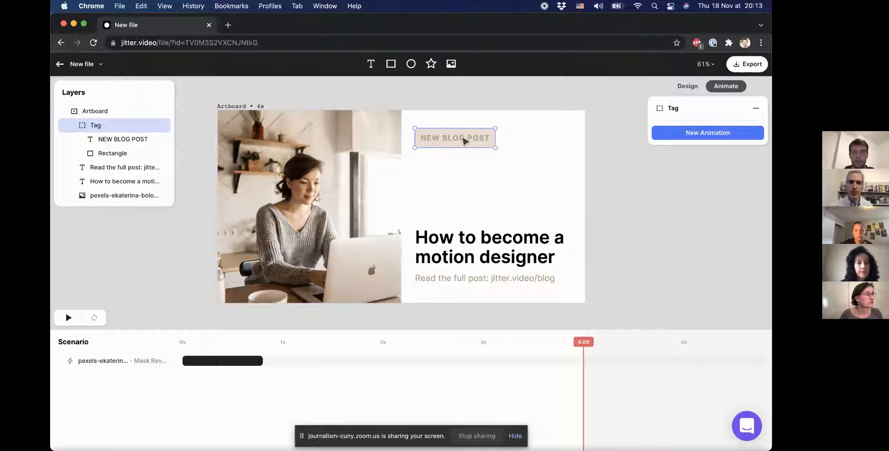
Step: Add a Grow in entrance animation to the Tag group, starting at 1.00 s on the timeline
{"action": "left_click", "coordinate": [284, 346]}
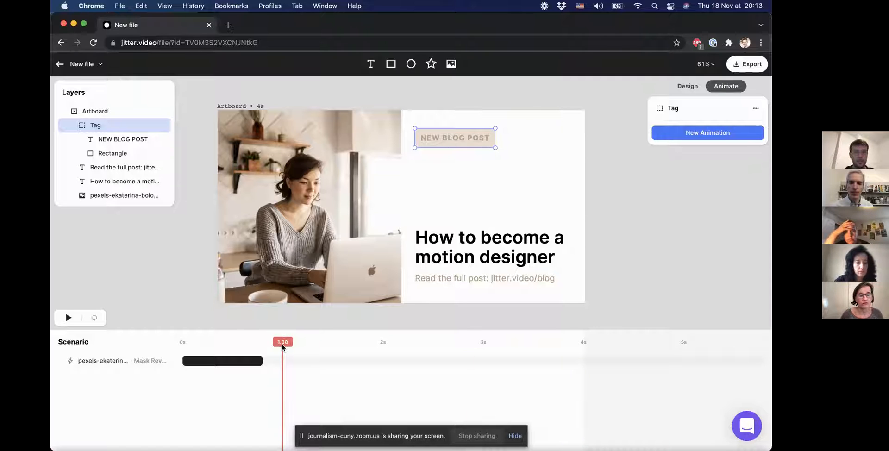
{"action": "left_click", "coordinate": [704, 133]}
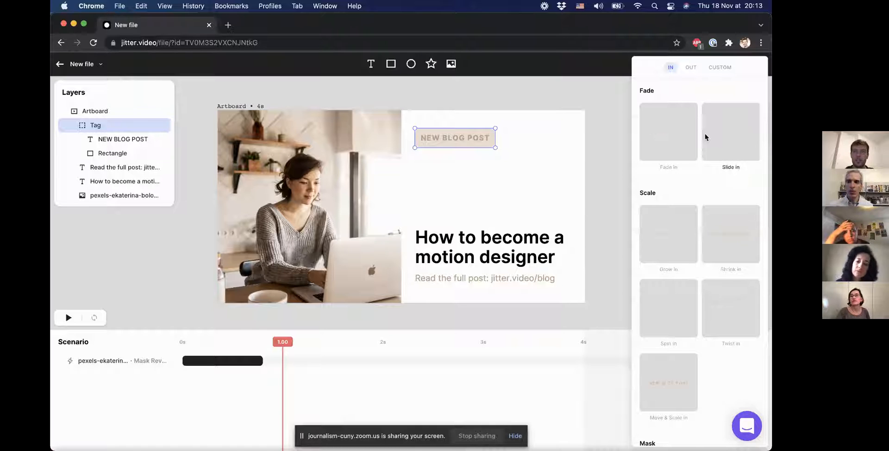
{"action": "left_click", "coordinate": [672, 232]}
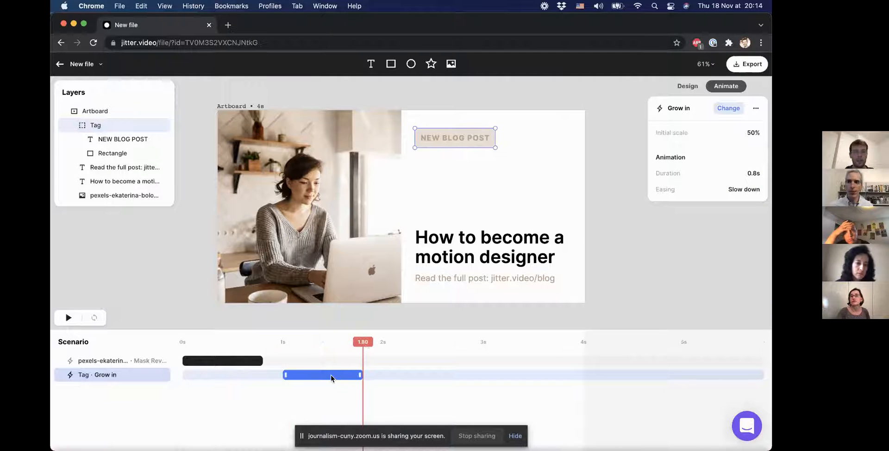
Step: Try starting the Tag's Grow in animation just after the photo's Mask Reveal ends, and preview the timing from the start
{"action": "left_click_drag", "start_coordinate": [331, 376], "coordinate": [310, 377]}
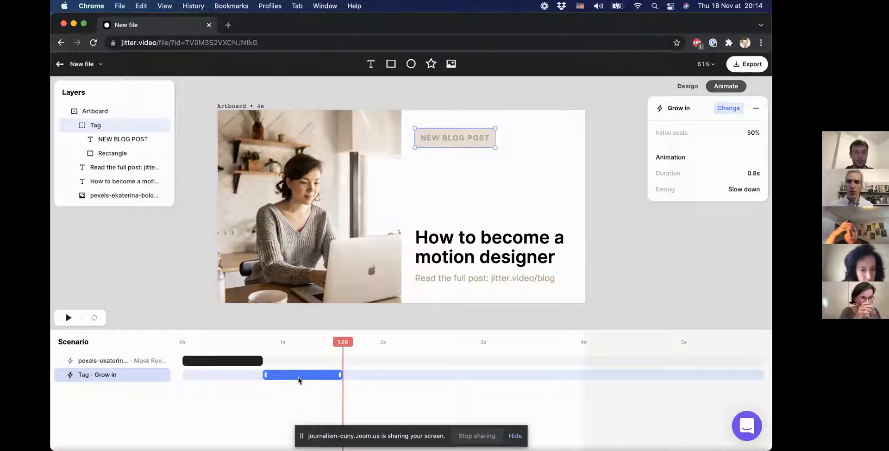
{"action": "left_click_drag", "start_coordinate": [298, 377], "coordinate": [311, 377]}
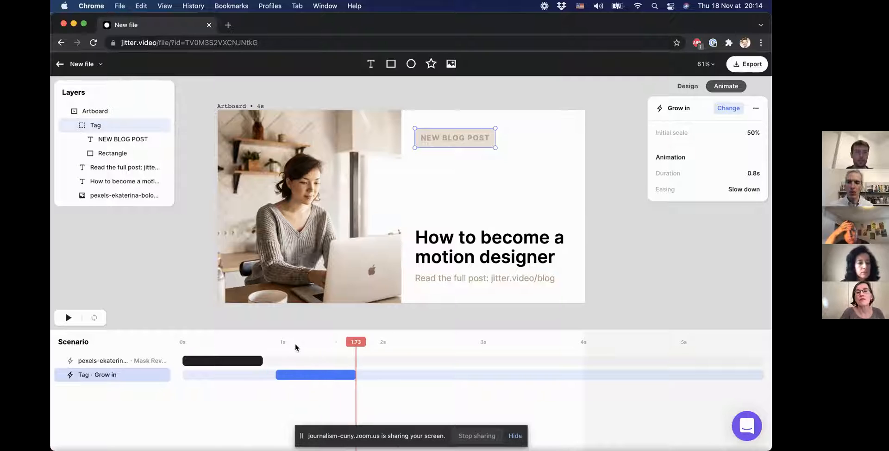
{"action": "left_click_drag", "start_coordinate": [296, 343], "coordinate": [136, 342]}
{"action": "key", "text": "space"}
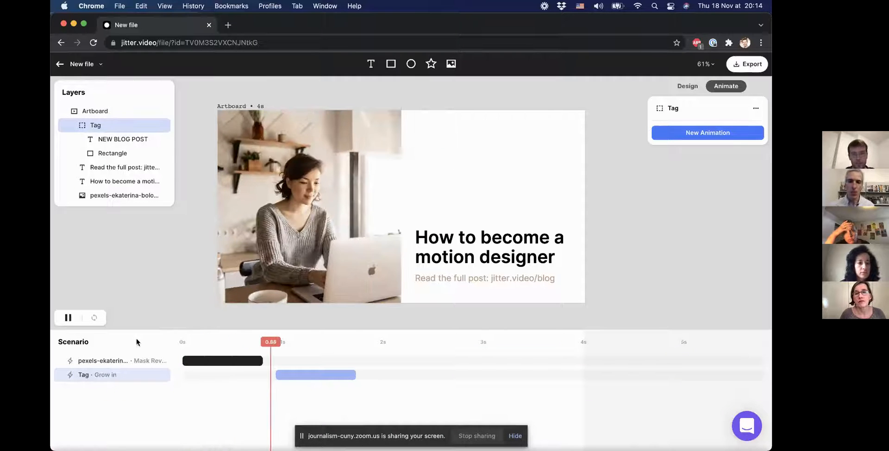
Step: Move the Tag's Grow in animation earlier to overlap the photo's Mask Reveal and end at 1.01 s, and preview it
{"action": "left_click_drag", "start_coordinate": [306, 374], "coordinate": [247, 376]}
{"action": "left_click", "coordinate": [223, 342]}
{"action": "left_click", "coordinate": [237, 341]}
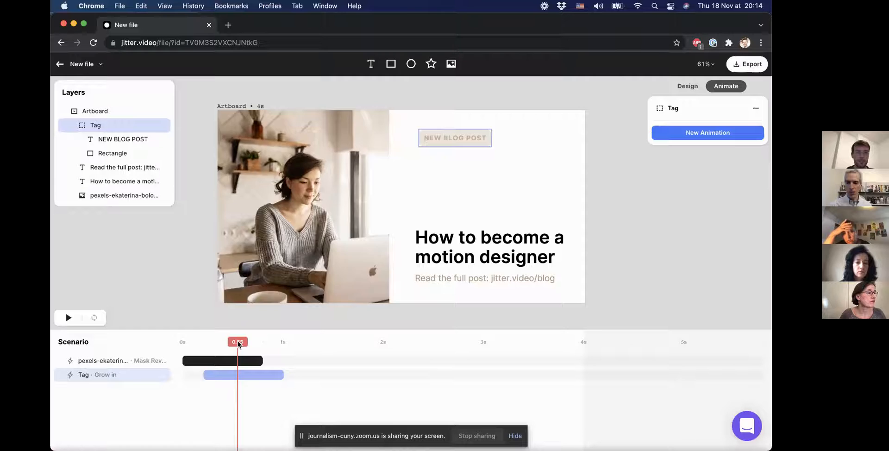
{"action": "key", "text": "space"}
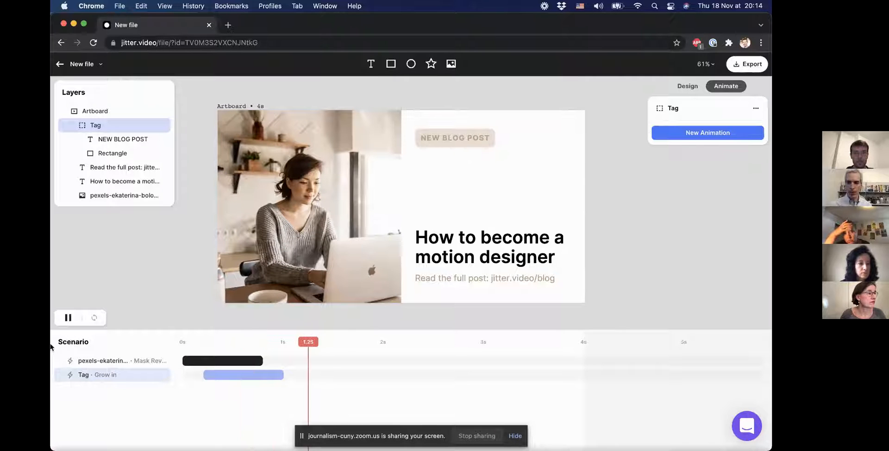
Step: Shorten the Tag's Grow in animation to 0.48 s, preview it, and undo the last shift so it ends at 0.69 s
{"action": "left_click", "coordinate": [219, 373]}
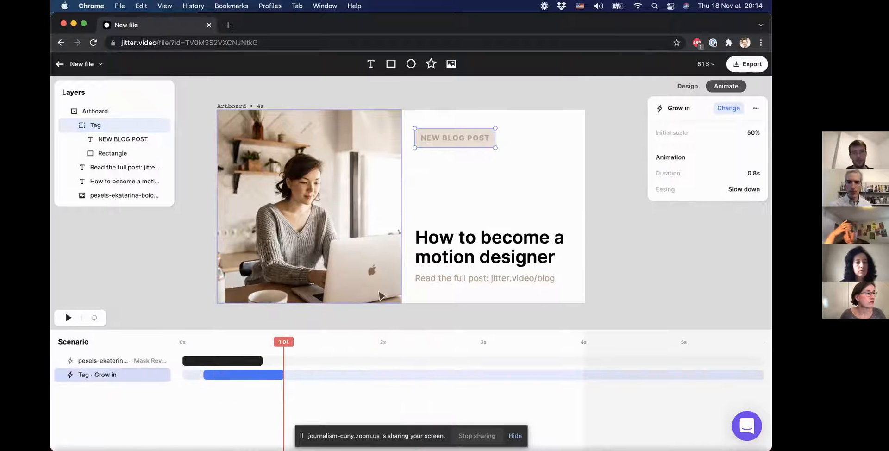
{"action": "left_click_drag", "start_coordinate": [283, 377], "coordinate": [249, 377]}
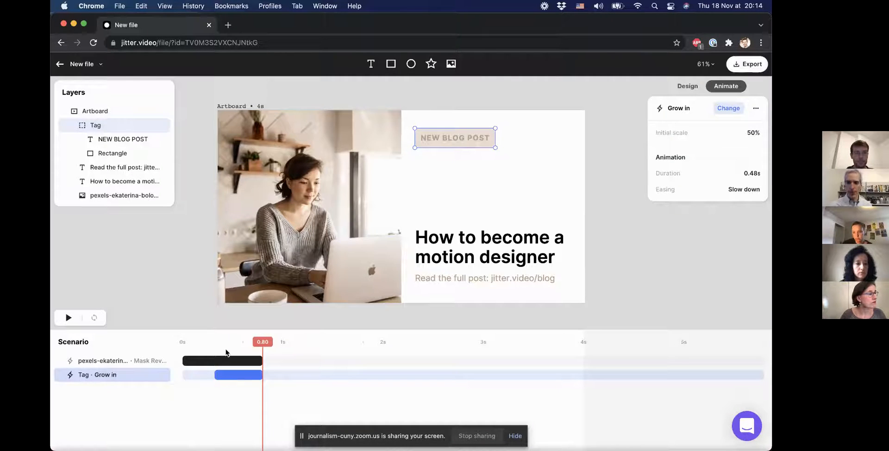
{"action": "left_click", "coordinate": [212, 353]}
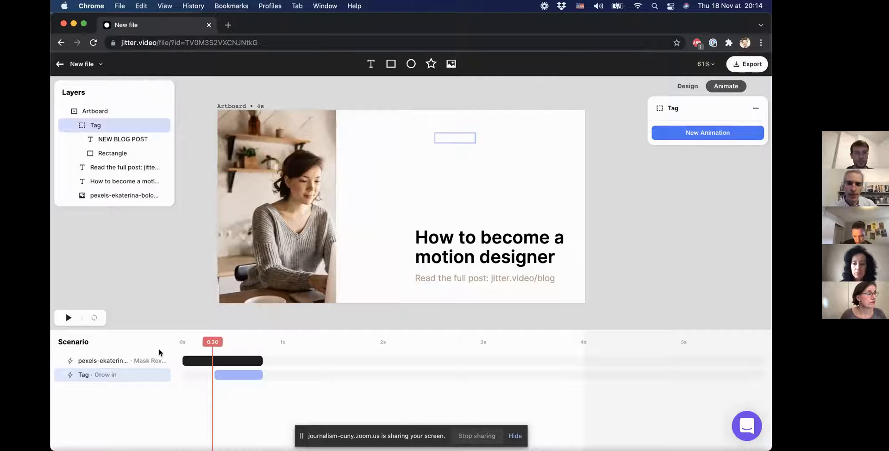
{"action": "left_click_drag", "start_coordinate": [159, 352], "coordinate": [96, 352]}
{"action": "key", "text": "space"}
{"action": "key", "text": "space"}
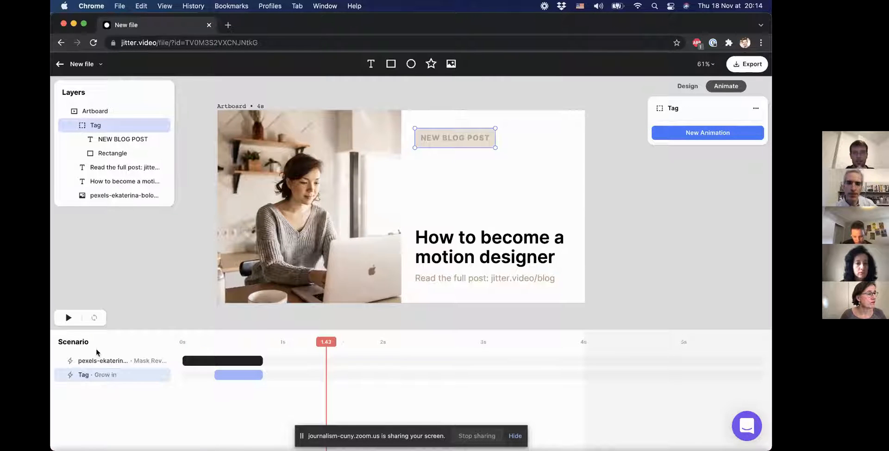
{"action": "key", "text": "super+z"}
Step: Add an upward Mask in entrance animation to the headline, starting at 0.69 s on the timeline
{"action": "left_click", "coordinate": [462, 244]}
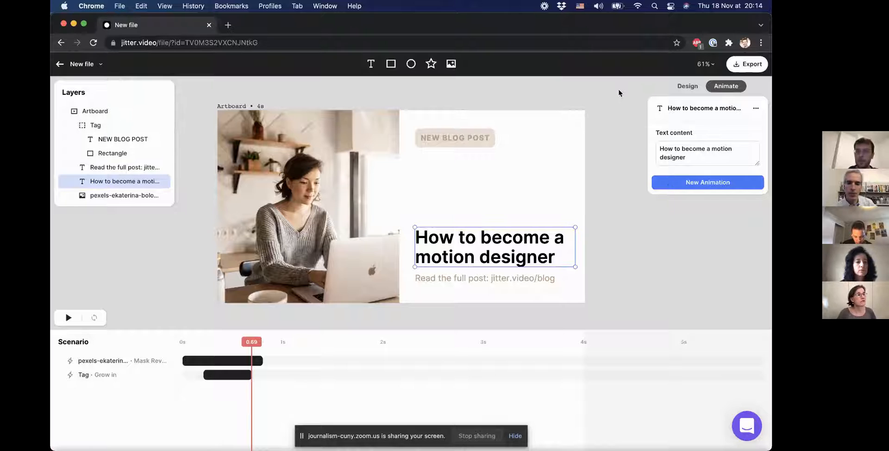
{"action": "left_click", "coordinate": [715, 185]}
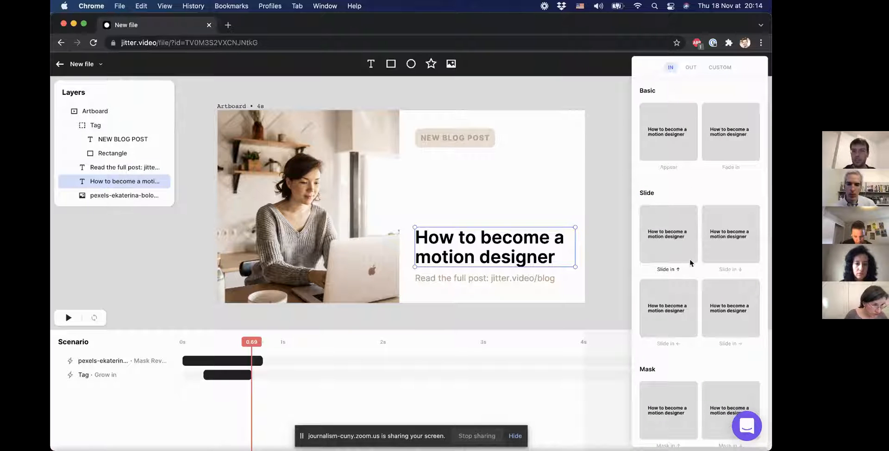
{"action": "scroll", "coordinate": [689, 258], "scroll_direction": "down", "scroll_amount": 5}
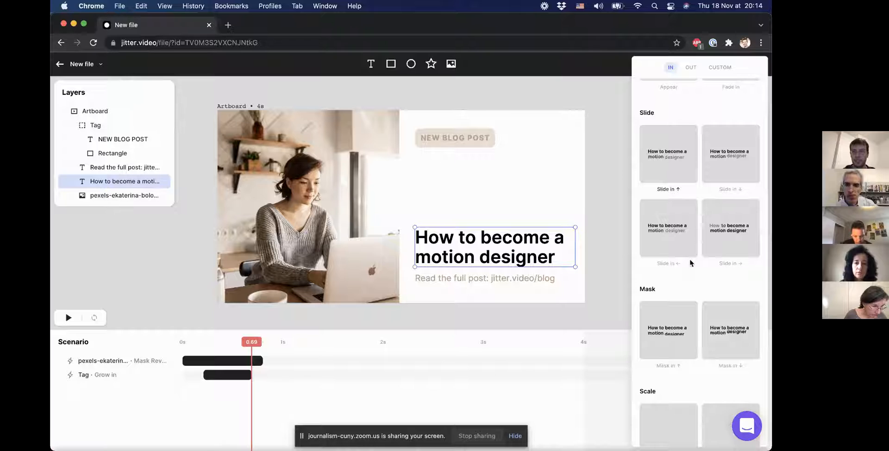
{"action": "left_click", "coordinate": [668, 304]}
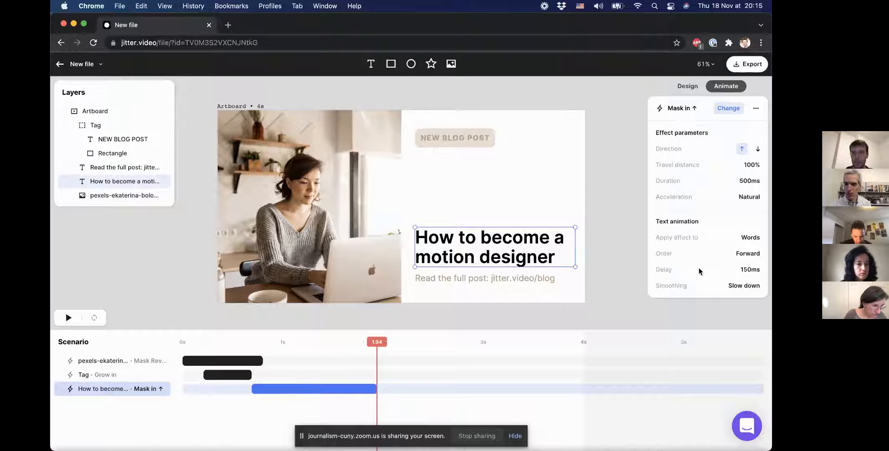
Step: Try the downward direction and the Letters and Lines options for the headline's Mask in, restoring the upward direction and Words
{"action": "left_click", "coordinate": [758, 149]}
{"action": "left_click", "coordinate": [742, 149]}
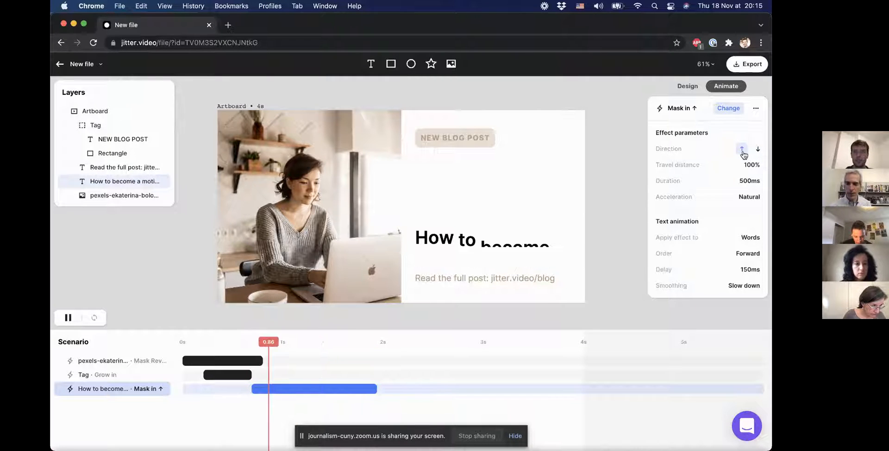
{"action": "left_click", "coordinate": [751, 238]}
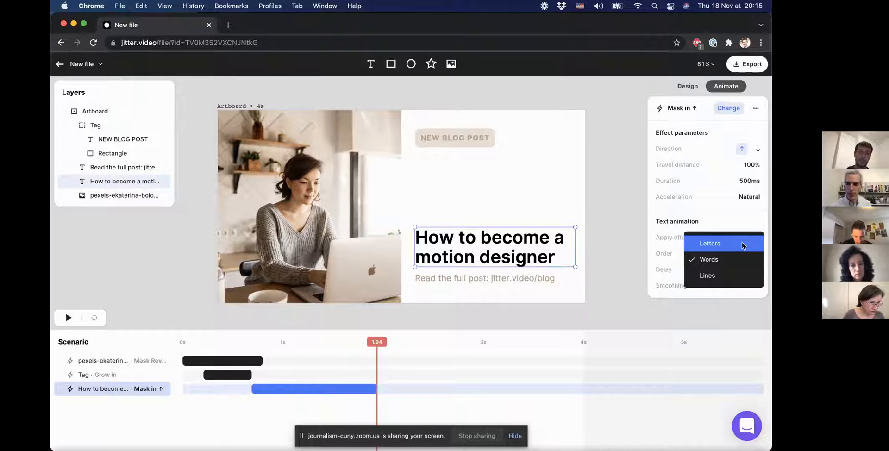
{"action": "left_click", "coordinate": [741, 242]}
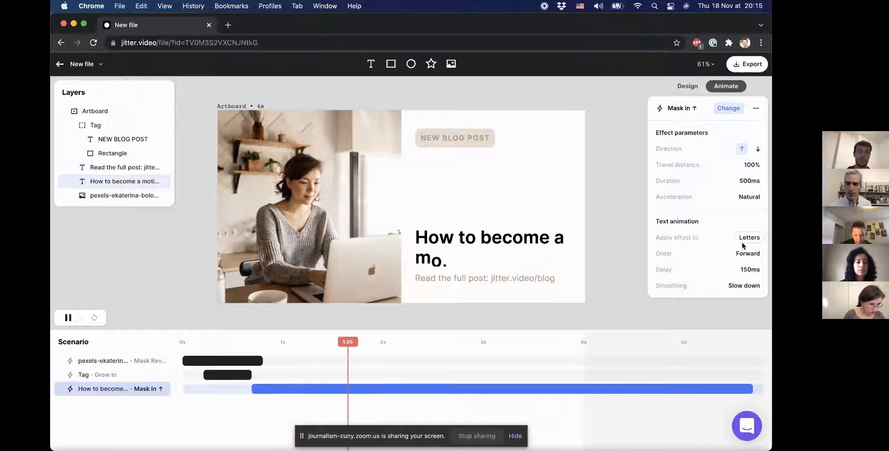
{"action": "left_click", "coordinate": [742, 242]}
{"action": "left_click", "coordinate": [738, 259]}
{"action": "left_click", "coordinate": [743, 238]}
{"action": "left_click", "coordinate": [734, 274]}
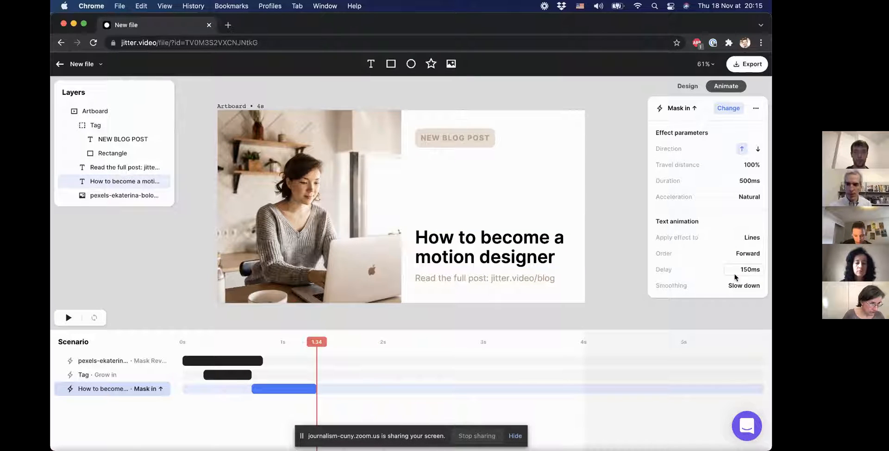
{"action": "left_click", "coordinate": [753, 237]}
{"action": "left_click", "coordinate": [737, 256]}
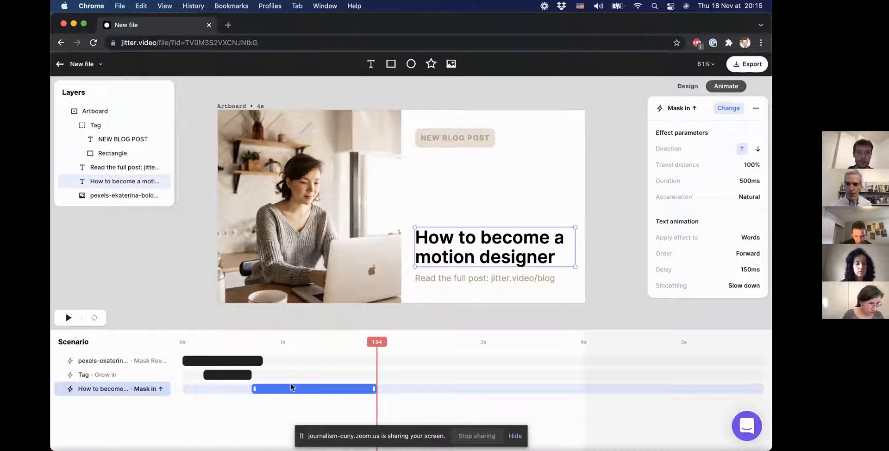
Step: Shift the headline's Mask in earlier to end at 1.68 s, and add a Fade in entrance animation to the blog link text
{"action": "left_click_drag", "start_coordinate": [289, 388], "coordinate": [263, 388]}
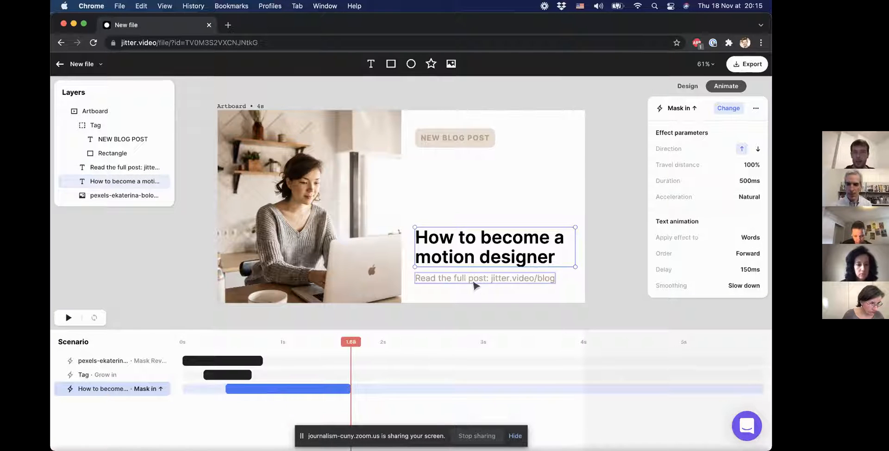
{"action": "left_click", "coordinate": [474, 282]}
{"action": "left_click", "coordinate": [693, 185]}
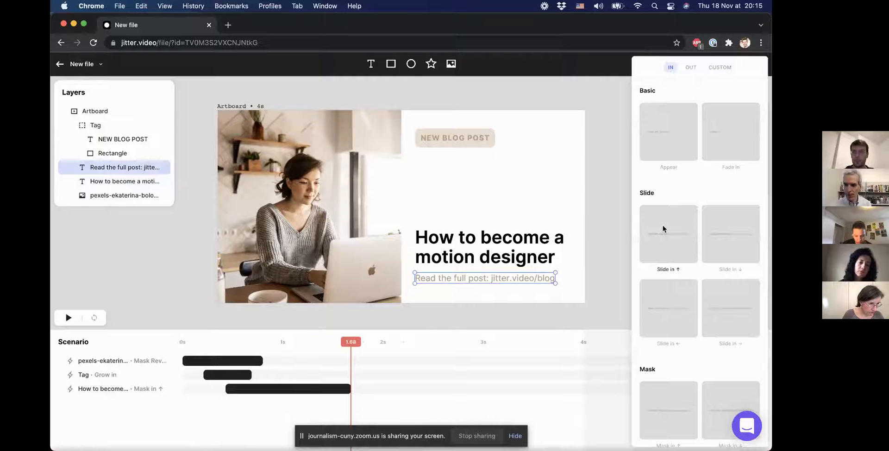
{"action": "left_click", "coordinate": [730, 149]}
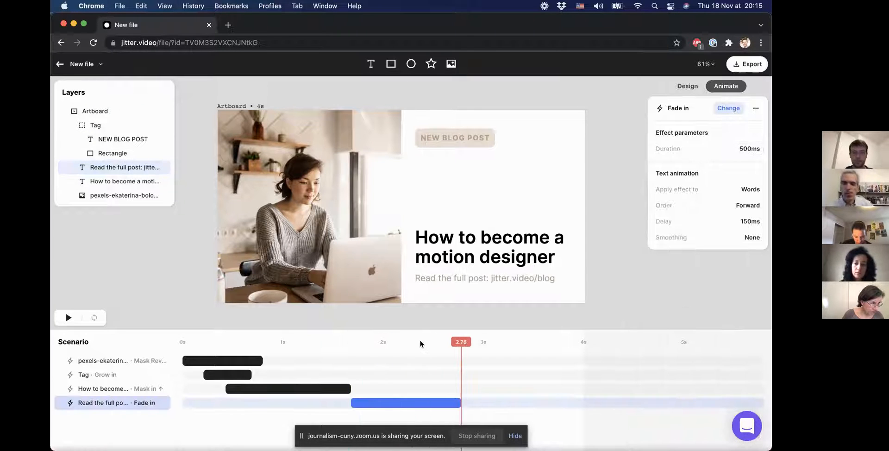
Step: Retime the link's Fade in to overlap the headline's Mask in and end together with it, and preview the sequence
{"action": "left_click_drag", "start_coordinate": [379, 403], "coordinate": [347, 404]}
{"action": "left_click", "coordinate": [123, 340]}
{"action": "key", "text": "space"}
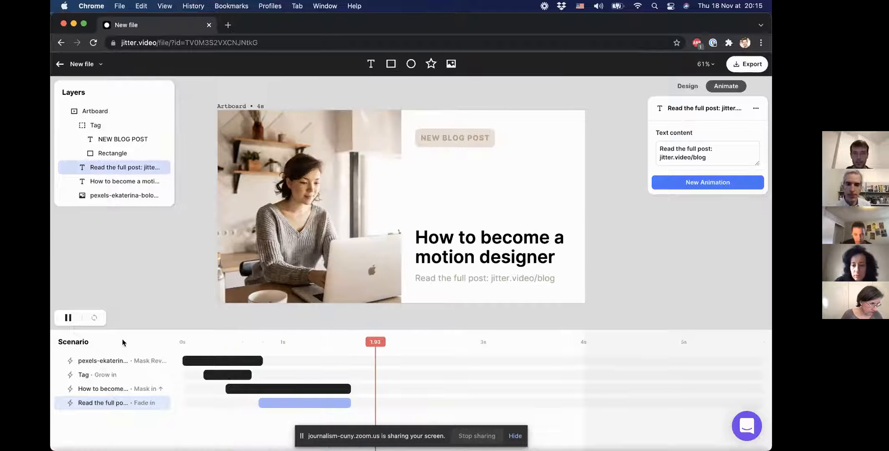
Step: Try delays of 25, 100 and 50 ms for the link's Fade in, set the delay to 40 ms, and preview the sequence
{"action": "left_click", "coordinate": [302, 402]}
{"action": "left_click", "coordinate": [750, 222]}
{"action": "type", "text": "100"}
{"action": "key", "text": "Return"}
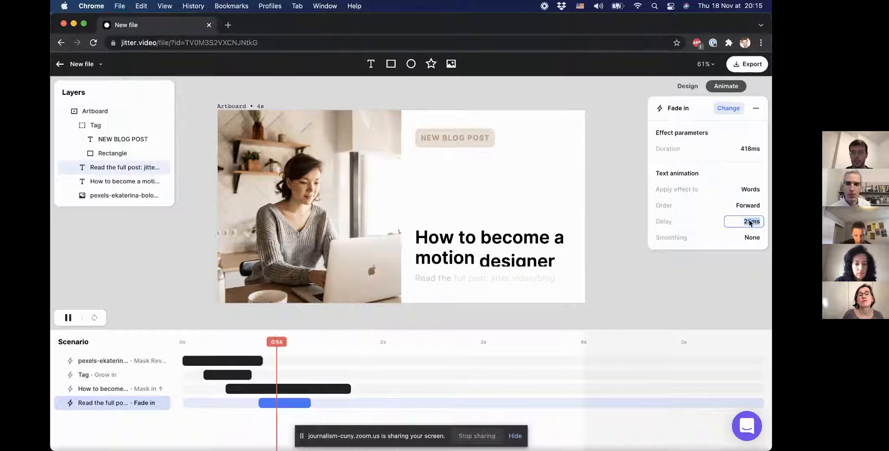
{"action": "type", "text": "50"}
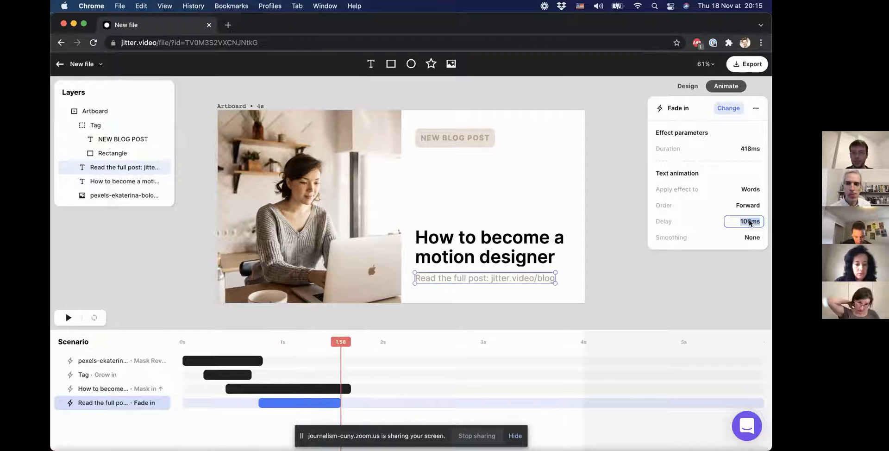
{"action": "key", "text": "Return"}
{"action": "type", "text": "40"}
{"action": "key", "text": "Return"}
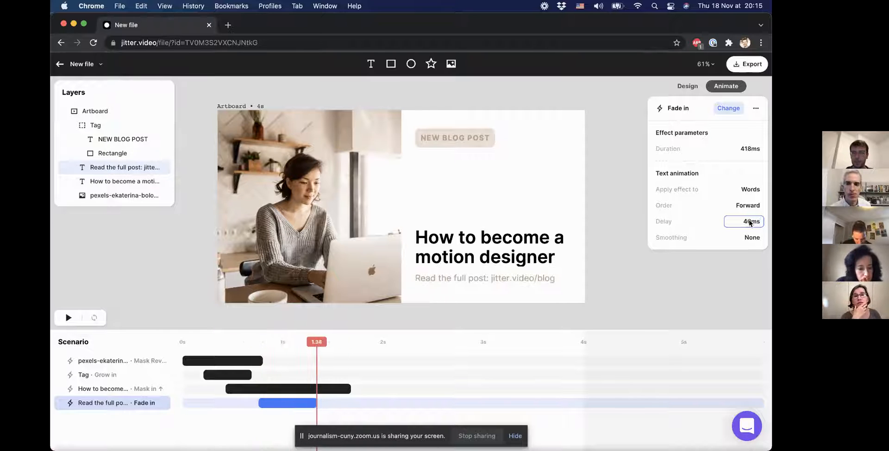
{"action": "left_click", "coordinate": [99, 340]}
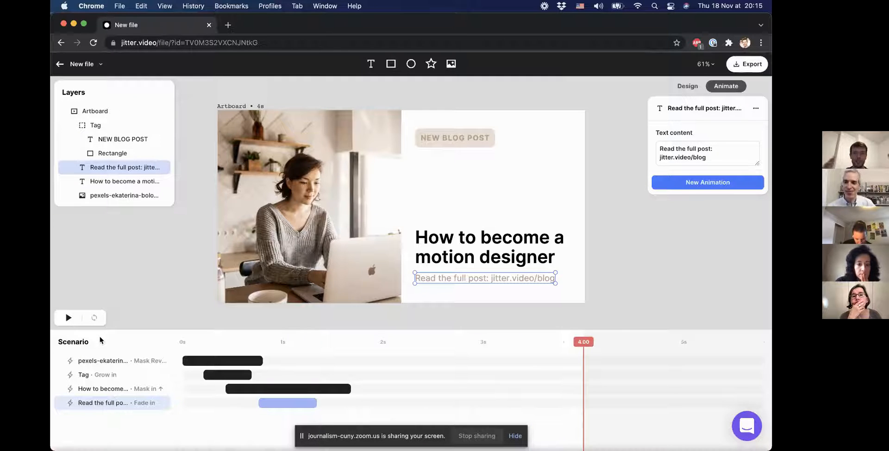
Step: Add a Mask Reveal exit animation to the photo, starting at 3.00 s on the timeline
{"action": "left_click", "coordinate": [295, 347]}
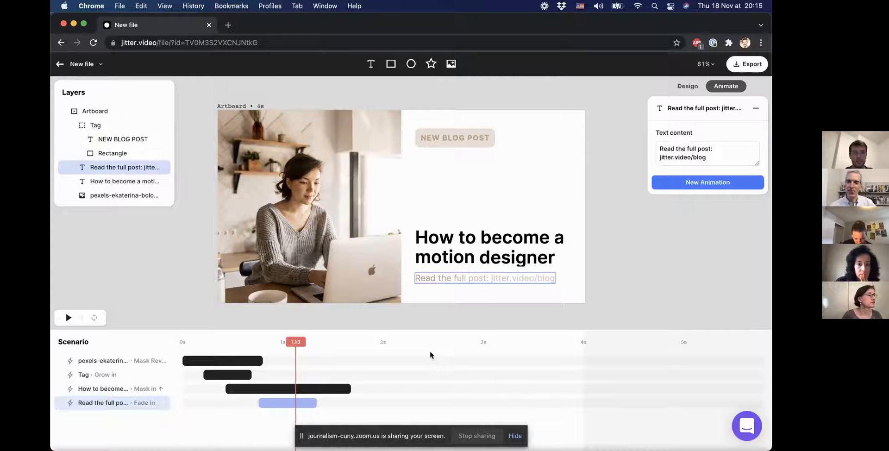
{"action": "left_click", "coordinate": [483, 348]}
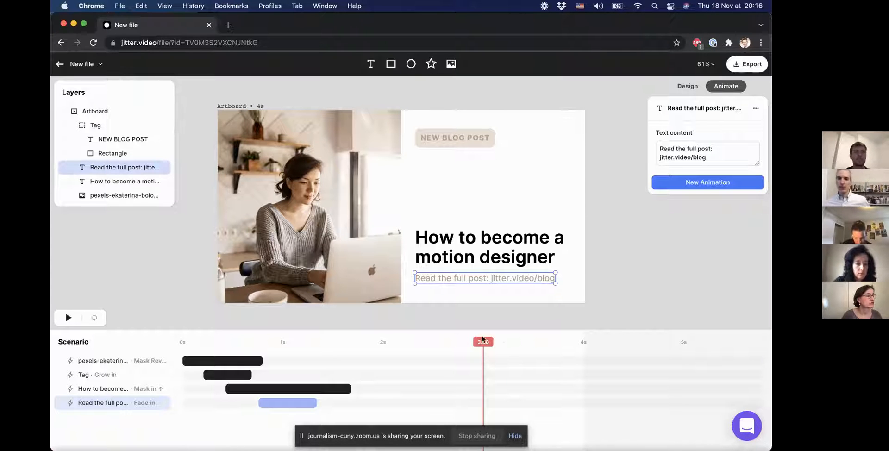
{"action": "left_click", "coordinate": [389, 194]}
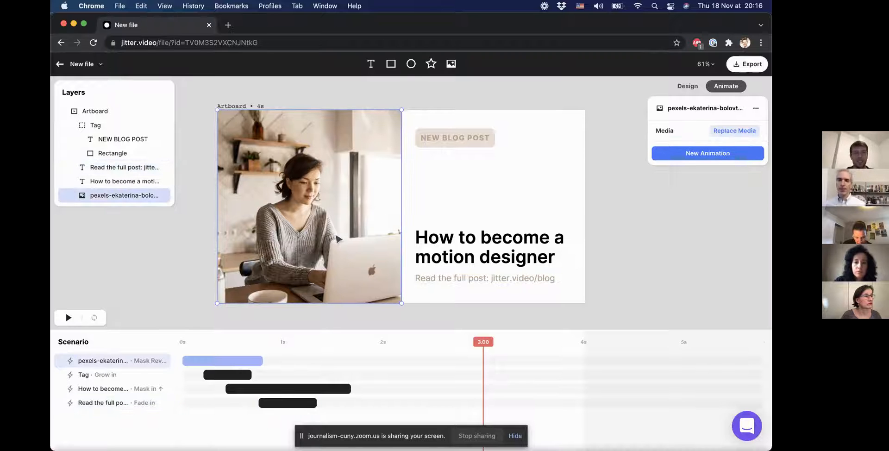
{"action": "left_click", "coordinate": [746, 154]}
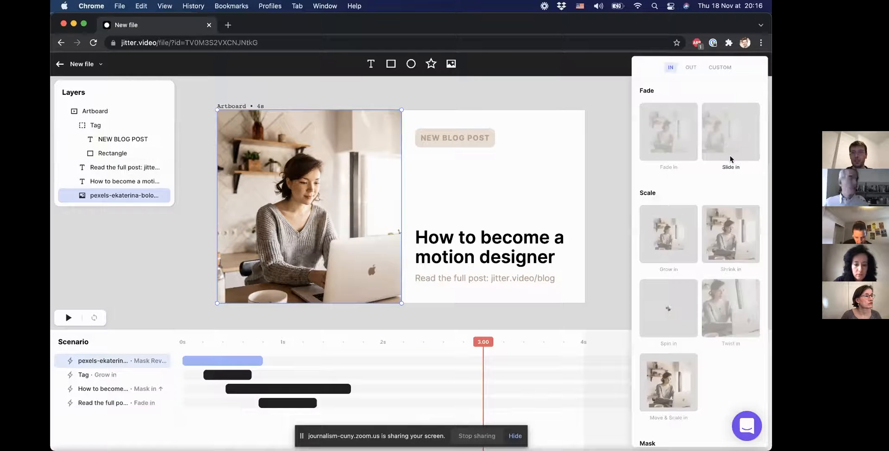
{"action": "left_click", "coordinate": [690, 69]}
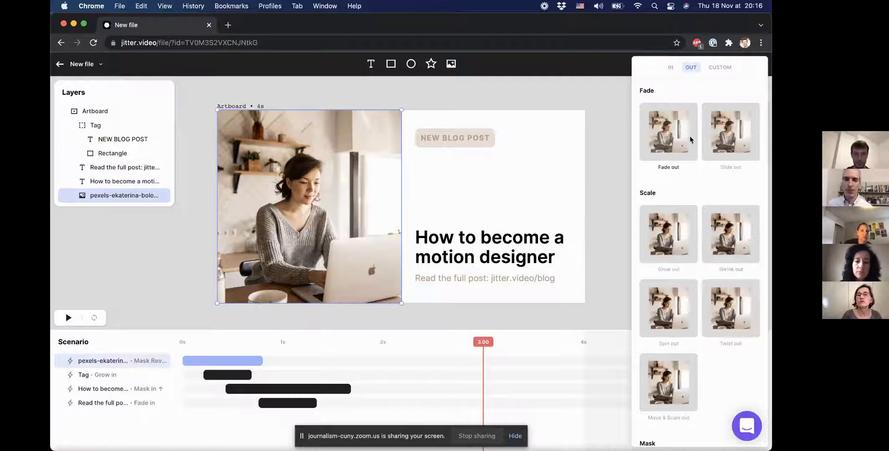
{"action": "scroll", "coordinate": [670, 250], "scroll_direction": "down", "scroll_amount": 1}
{"action": "scroll", "coordinate": [670, 250], "scroll_direction": "down", "scroll_amount": 5}
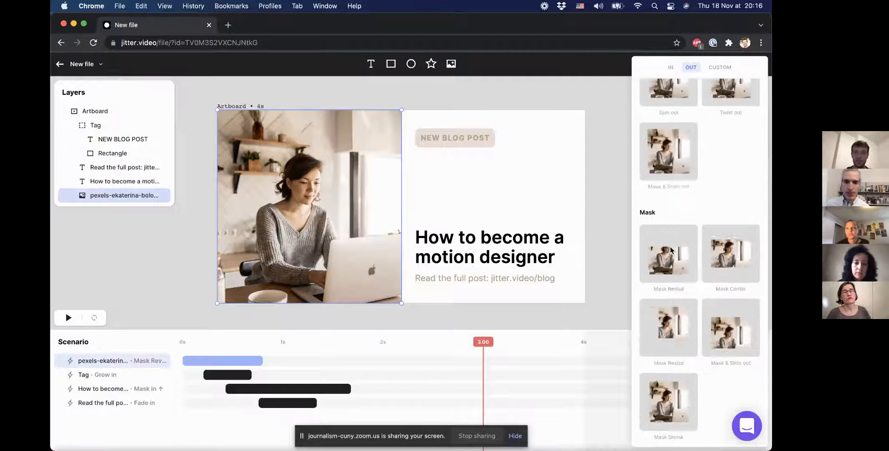
{"action": "left_click", "coordinate": [670, 266]}
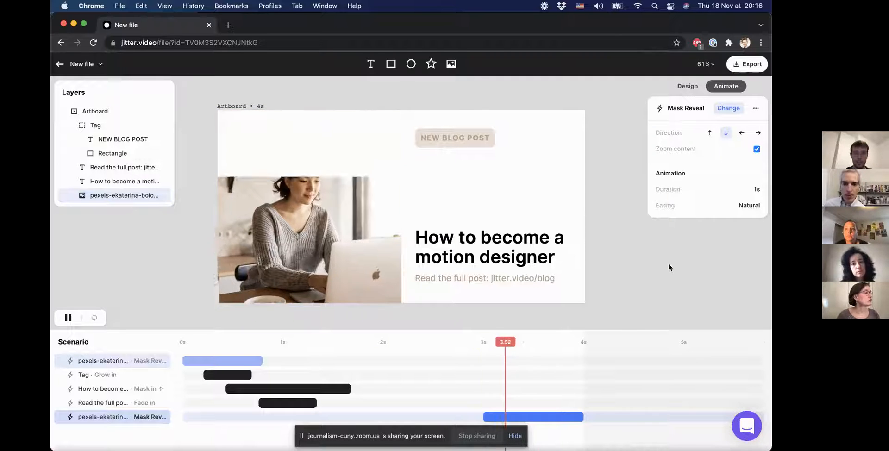
Step: Add a Fade out exit animation to the "NEW BLOG POST" tag, starting at 3.00 s on the timeline
{"action": "left_click", "coordinate": [460, 141]}
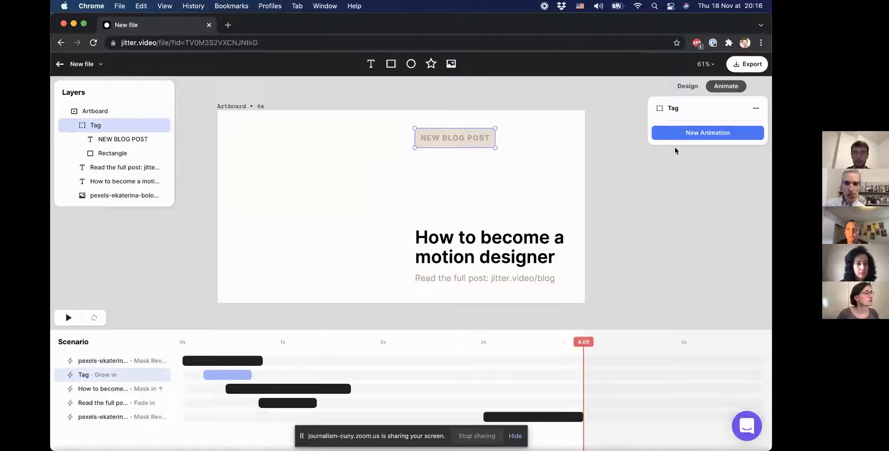
{"action": "left_click", "coordinate": [483, 348]}
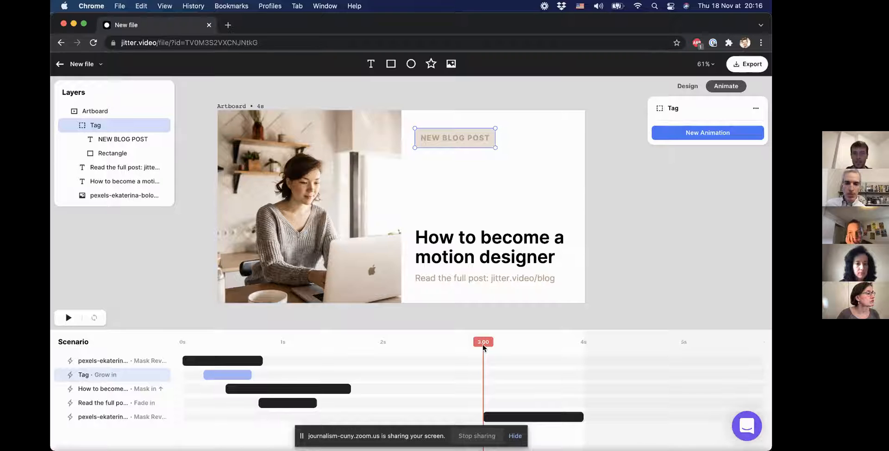
{"action": "left_click", "coordinate": [707, 132]}
{"action": "left_click", "coordinate": [676, 139]}
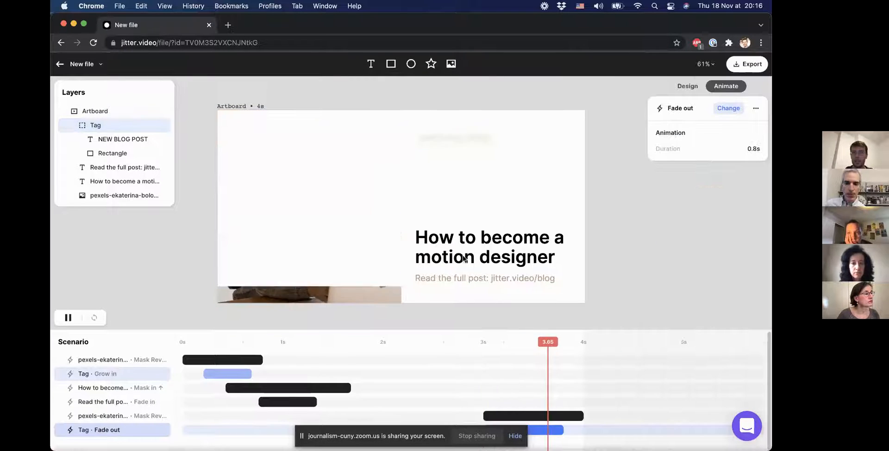
Step: Add a Mask out ↑ exit animation to the headline and blog link together, starting at 3.00 s, and preview the sequence
{"action": "left_click", "coordinate": [467, 245]}
{"action": "left_click", "coordinate": [470, 280], "text": "shift"}
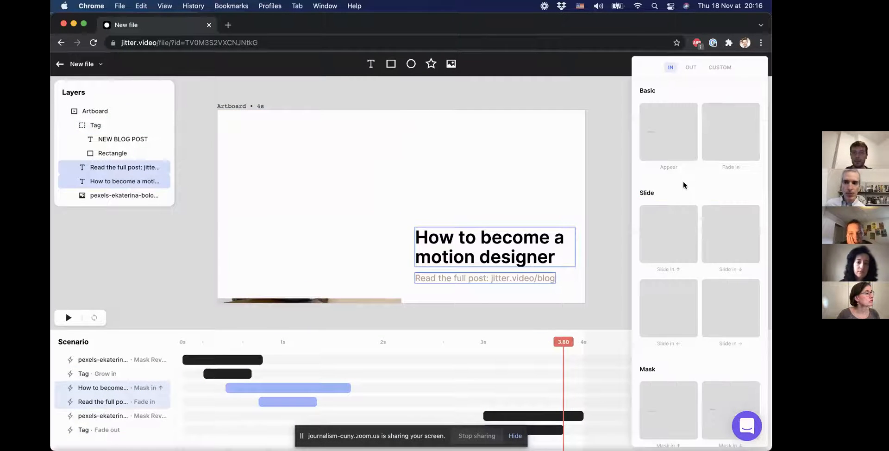
{"action": "left_click", "coordinate": [684, 182]}
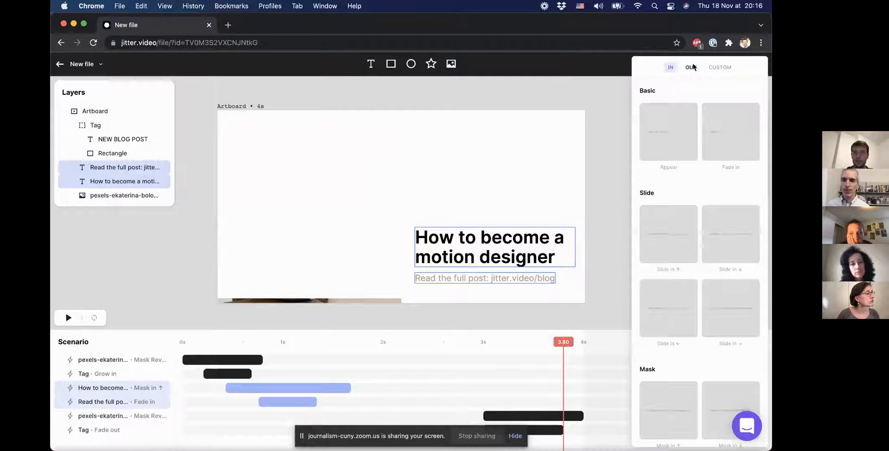
{"action": "left_click", "coordinate": [691, 67]}
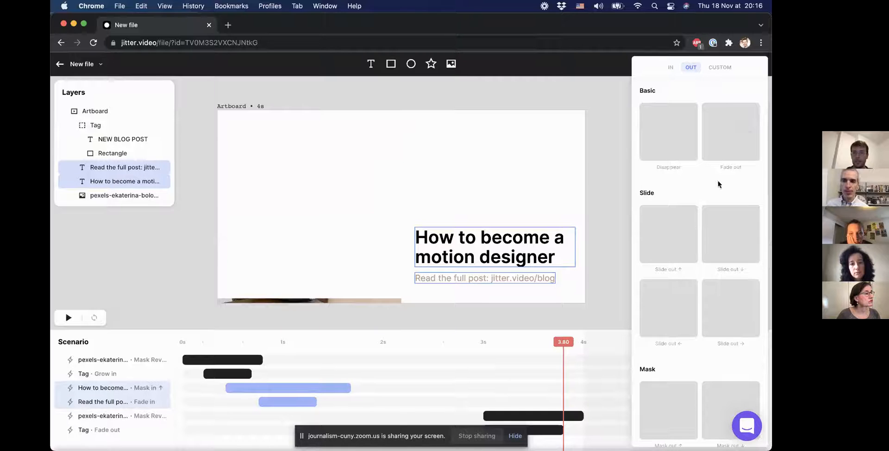
{"action": "scroll", "coordinate": [682, 339], "scroll_direction": "down", "scroll_amount": 3}
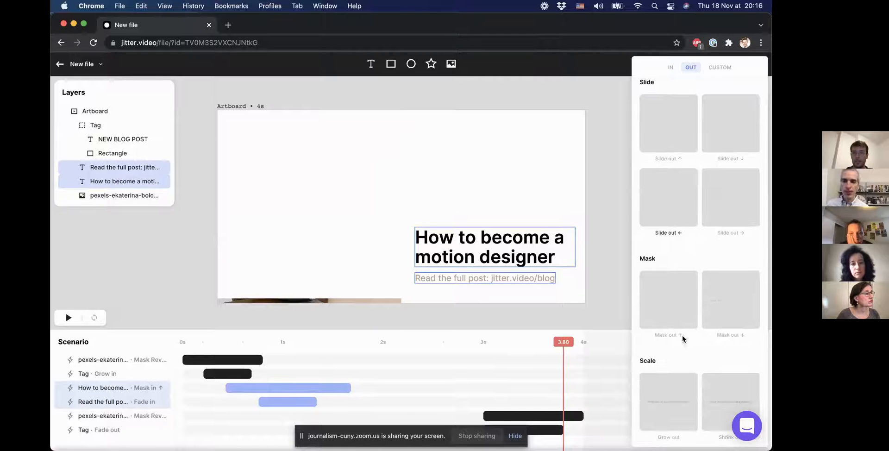
{"action": "left_click", "coordinate": [677, 308]}
{"action": "left_click_drag", "start_coordinate": [578, 415], "coordinate": [497, 419]}
{"action": "left_click_drag", "start_coordinate": [465, 346], "coordinate": [437, 347]}
{"action": "key", "text": "space"}
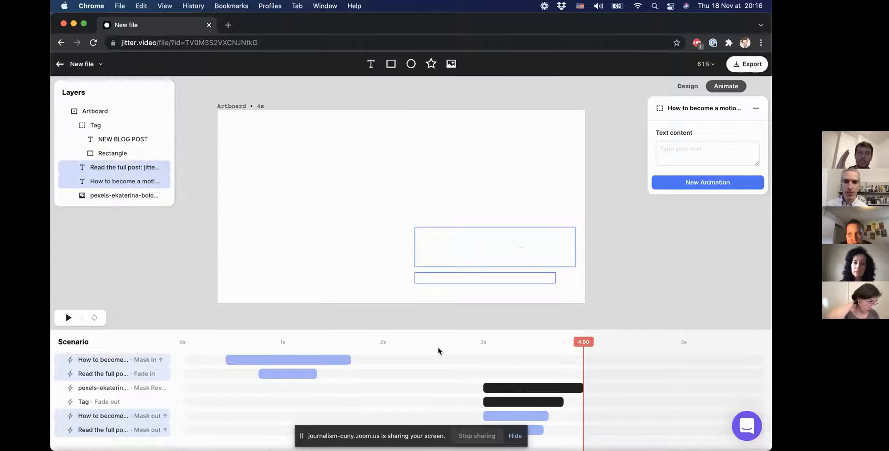
{"action": "left_click", "coordinate": [624, 261]}
{"action": "left_click_drag", "start_coordinate": [188, 341], "coordinate": [483, 341]}
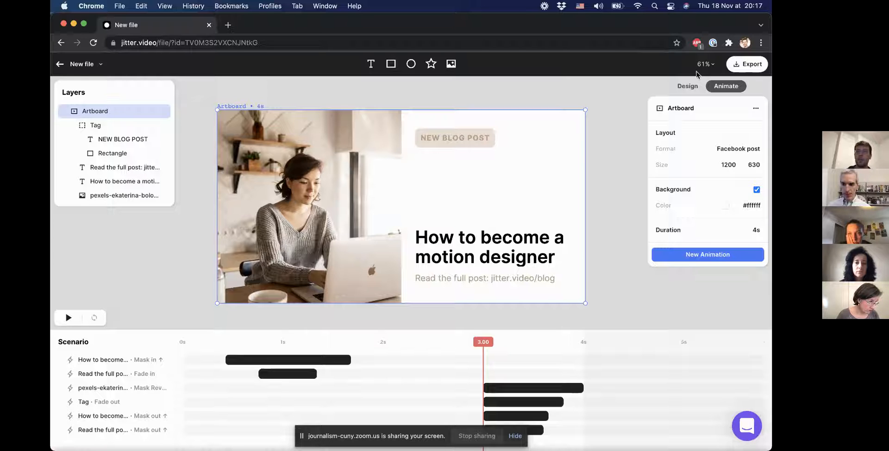
Step: Export the artboard as a 1x video at 1200×630, download it, and save it under the name "demo"
{"action": "left_click", "coordinate": [745, 70]}
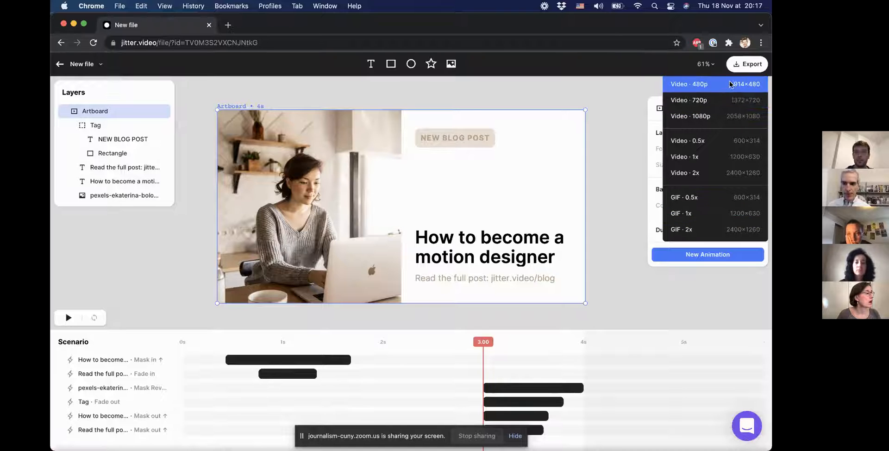
{"action": "left_click", "coordinate": [693, 158]}
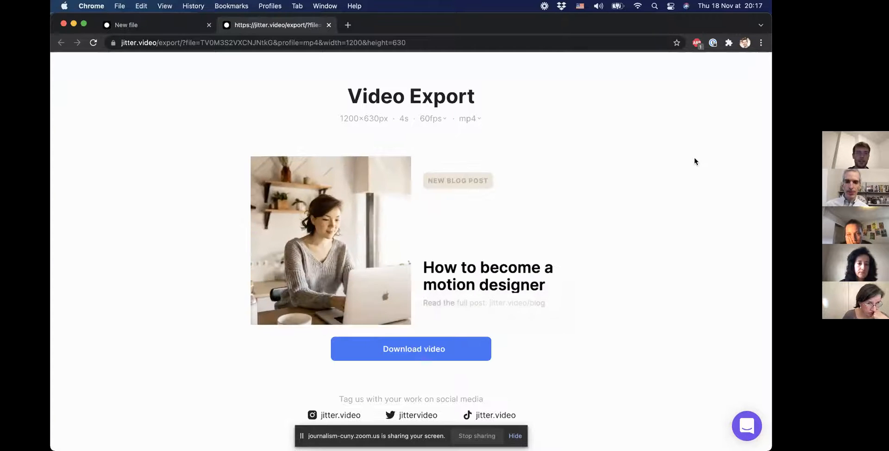
{"action": "left_click", "coordinate": [438, 343]}
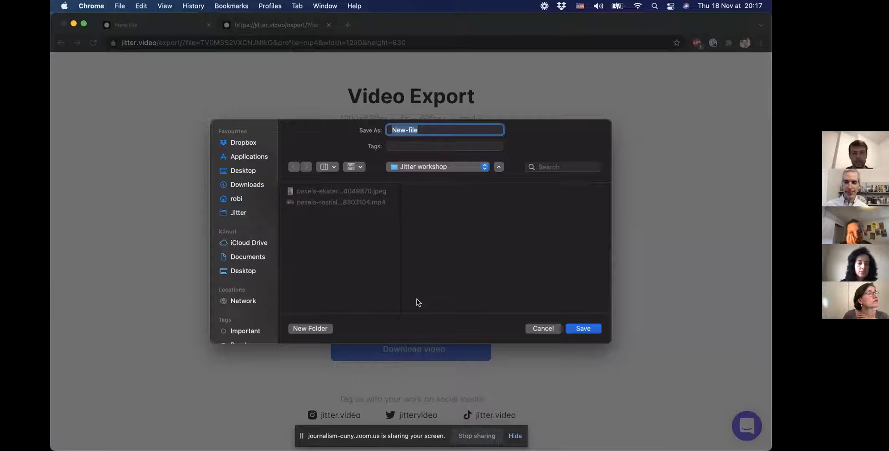
{"action": "type", "text": "demo"}
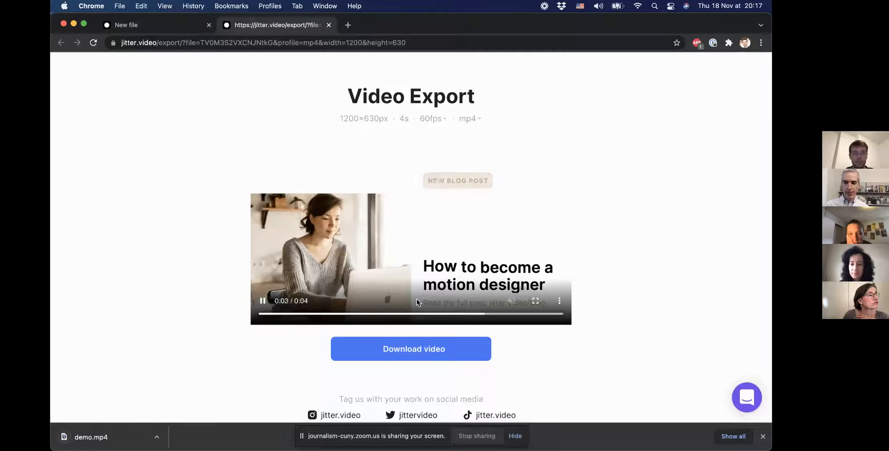
Step: Move demo.mp4 from the Documents folder into the Jitter workshop folder on the desktop
{"action": "key", "text": "F11"}
{"action": "left_click", "coordinate": [737, 96]}
{"action": "double_click", "coordinate": [736, 94]}
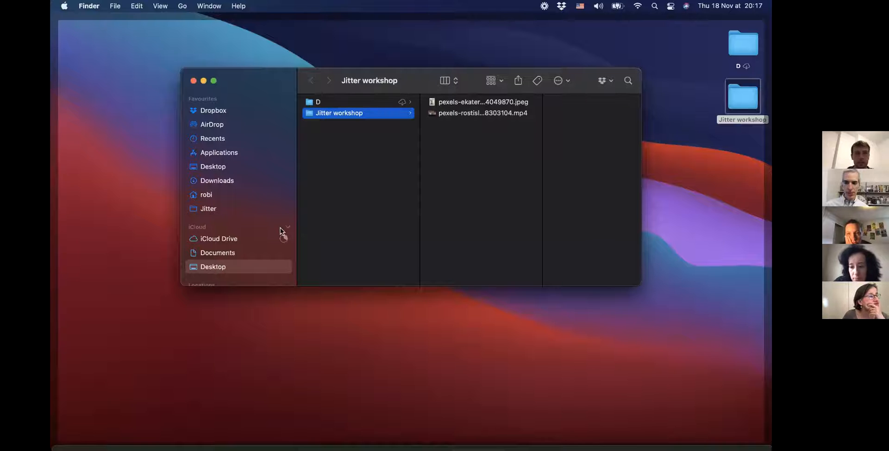
{"action": "left_click", "coordinate": [244, 250]}
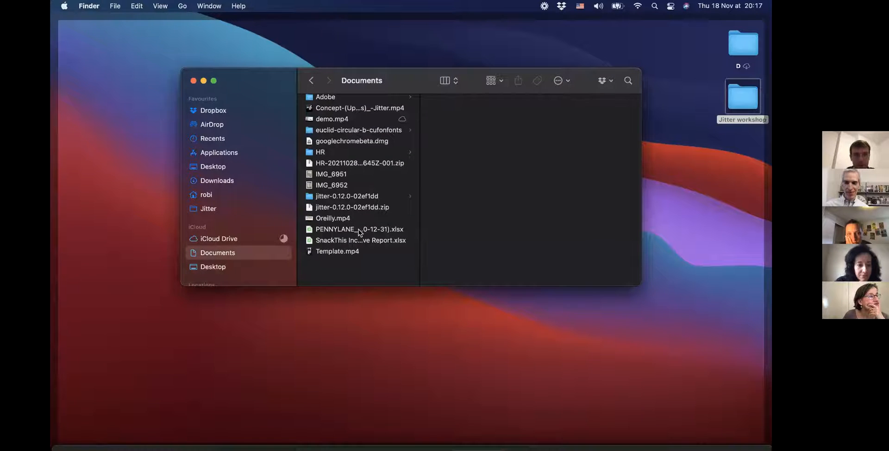
{"action": "left_click_drag", "start_coordinate": [331, 125], "coordinate": [739, 101]}
Step: Open the Jitter workshop folder and play demo.mp4 in a quick preview
{"action": "double_click", "coordinate": [740, 101]}
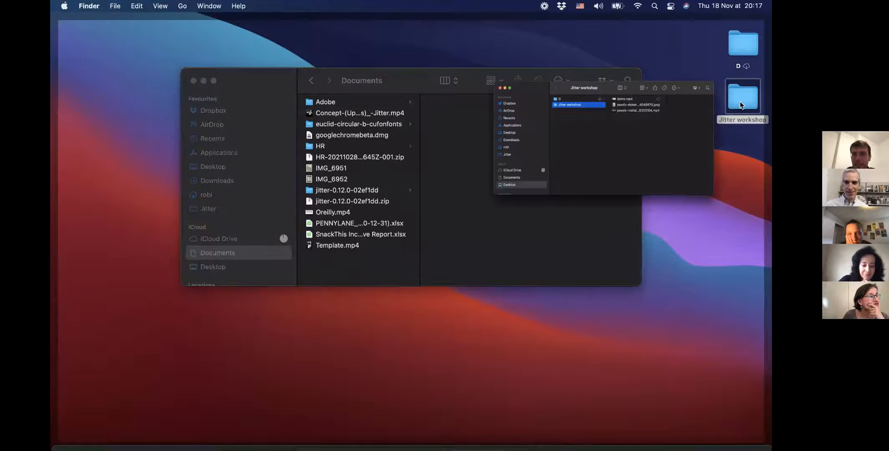
{"action": "left_click", "coordinate": [462, 116]}
{"action": "key", "text": "space"}
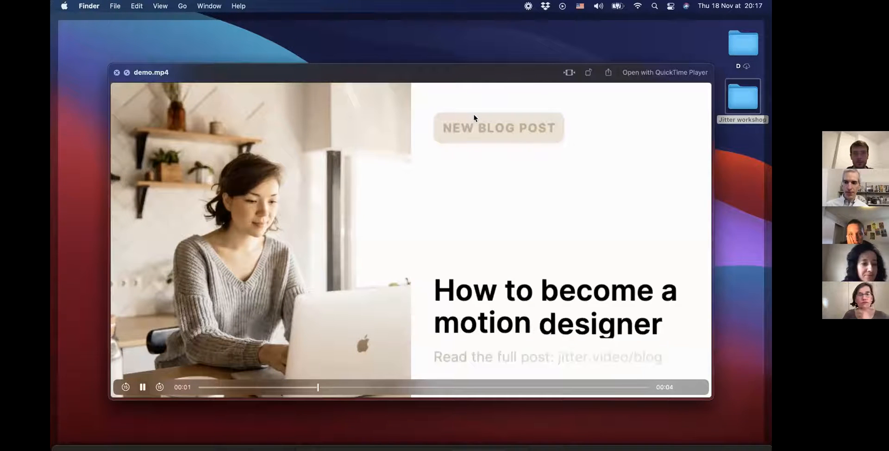
Step: Close the demo.mp4 preview, both Finder windows and the Video Export page to return to the design file
{"action": "key", "text": "F11"}
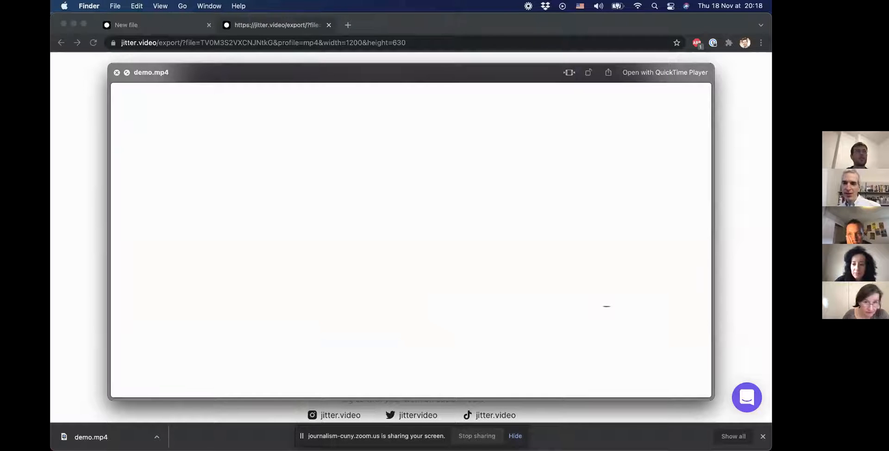
{"action": "left_click", "coordinate": [117, 72]}
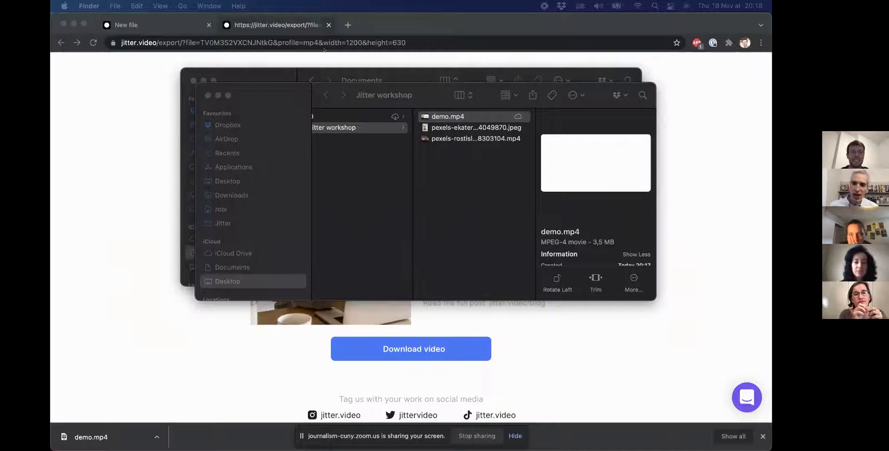
{"action": "left_click", "coordinate": [267, 97]}
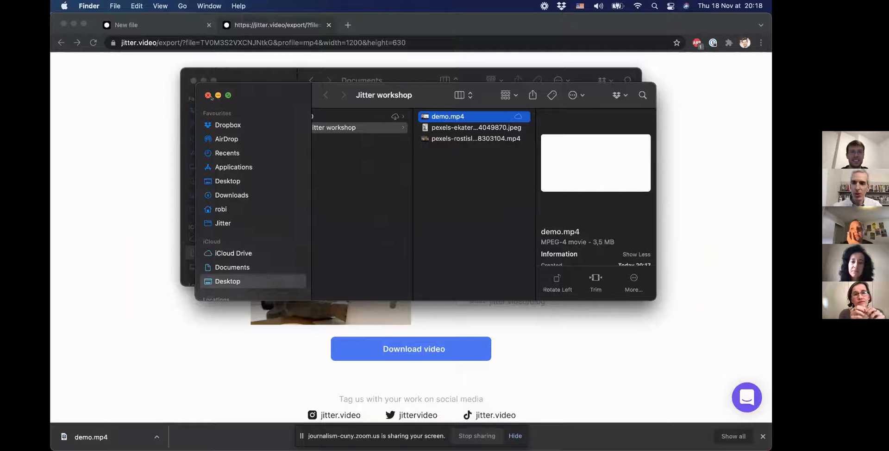
{"action": "key", "text": "super+w"}
{"action": "key", "text": "super+w"}
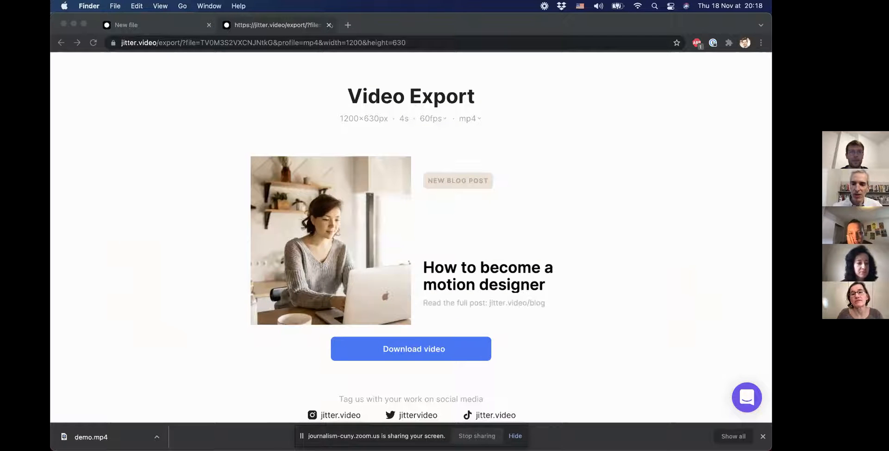
{"action": "left_click", "coordinate": [328, 25]}
{"action": "left_click", "coordinate": [329, 25]}
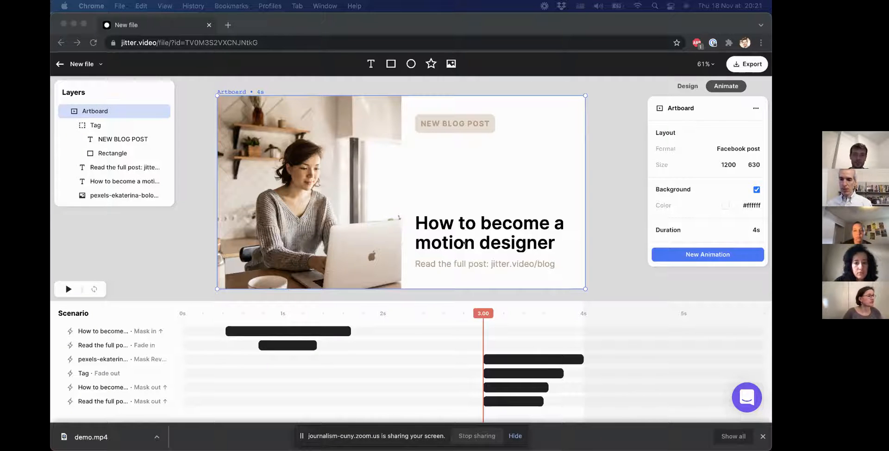
Step: Try applying the headline's Mask in effect to Letters, and set it back to Words
{"action": "left_click", "coordinate": [493, 233]}
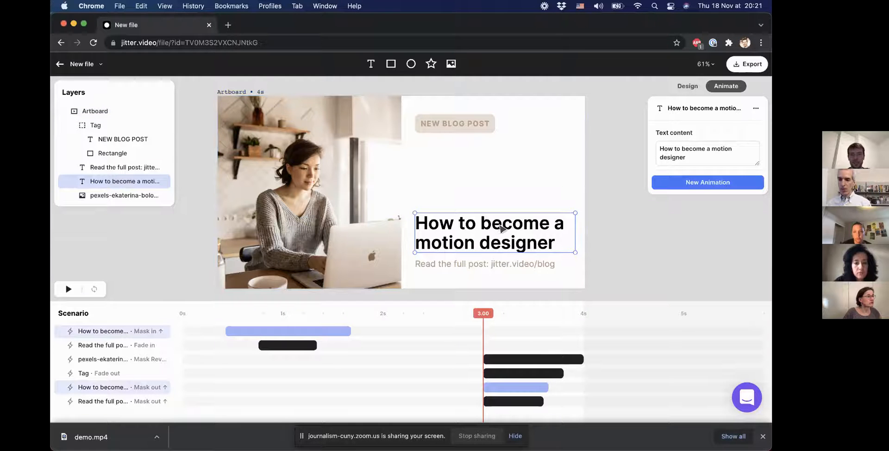
{"action": "left_click", "coordinate": [304, 330]}
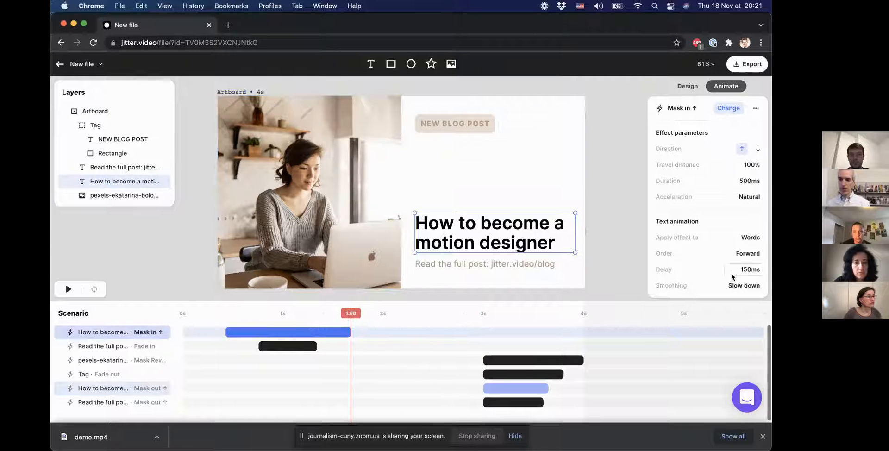
{"action": "left_click", "coordinate": [745, 239]}
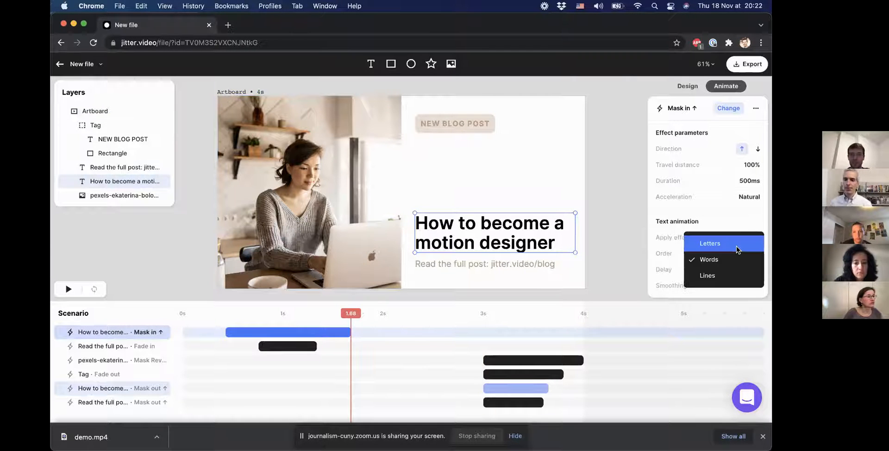
{"action": "left_click", "coordinate": [736, 245]}
{"action": "left_click", "coordinate": [745, 238]}
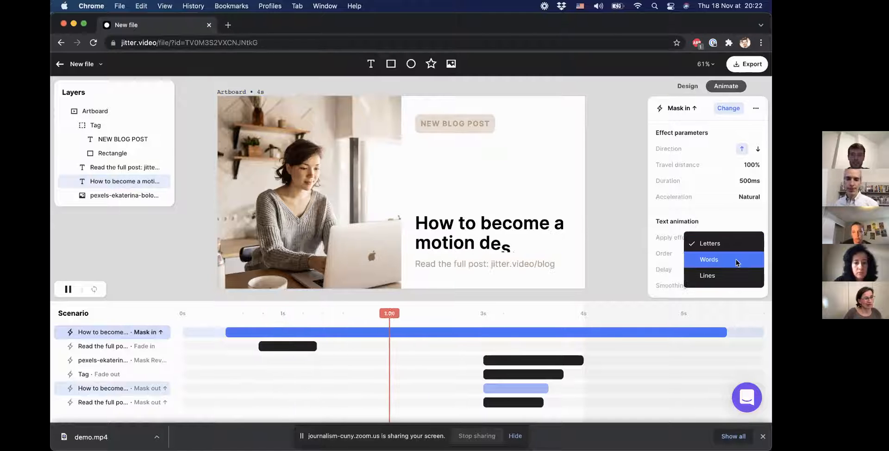
{"action": "left_click", "coordinate": [735, 259]}
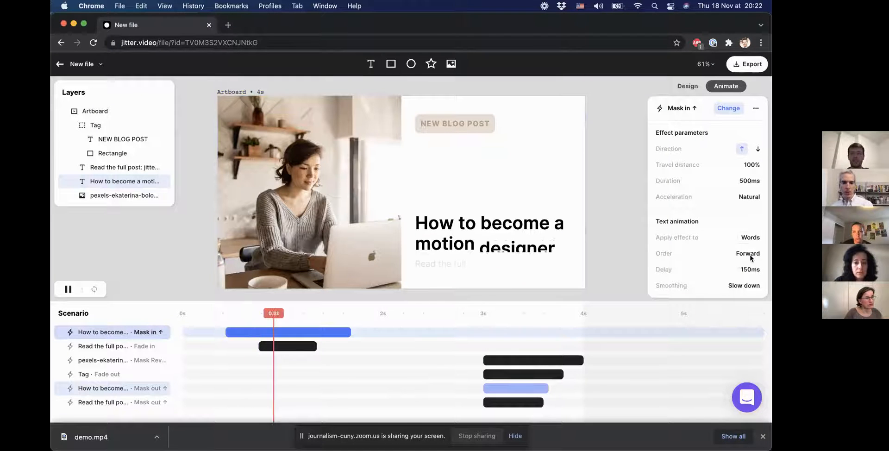
Step: Try the Back acceleration on the headline's Mask in, and set it back to Natural
{"action": "left_click", "coordinate": [749, 198]}
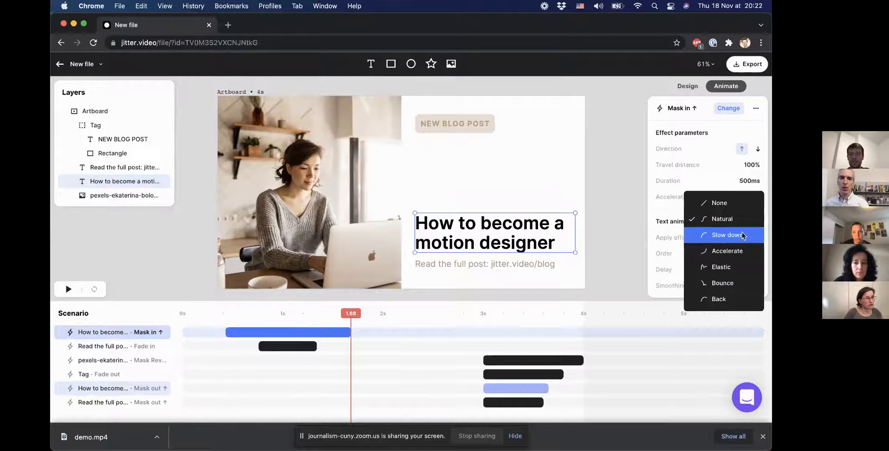
{"action": "left_click", "coordinate": [723, 297]}
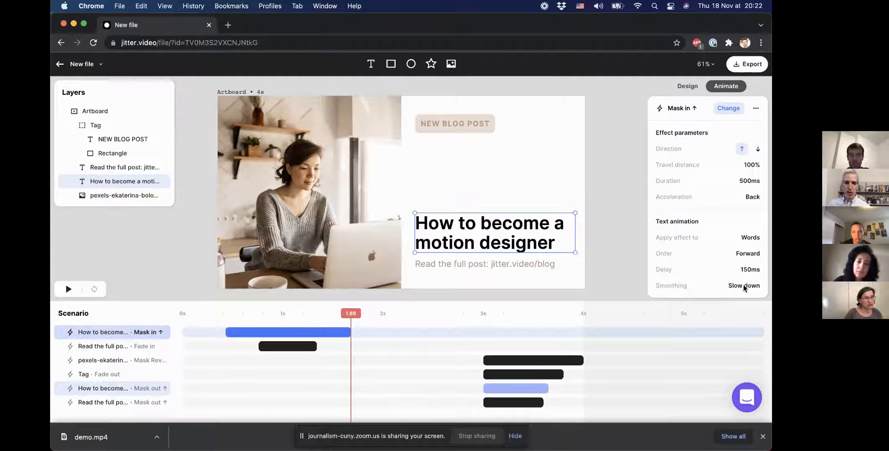
{"action": "left_click", "coordinate": [746, 197]}
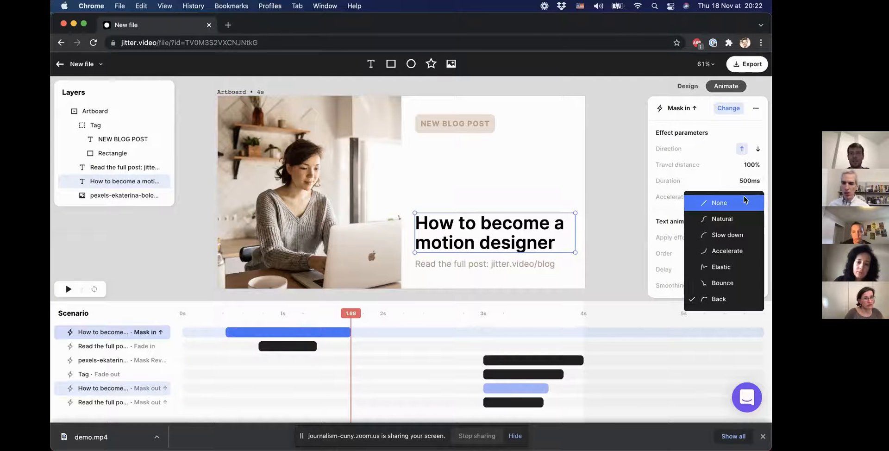
{"action": "left_click", "coordinate": [740, 221]}
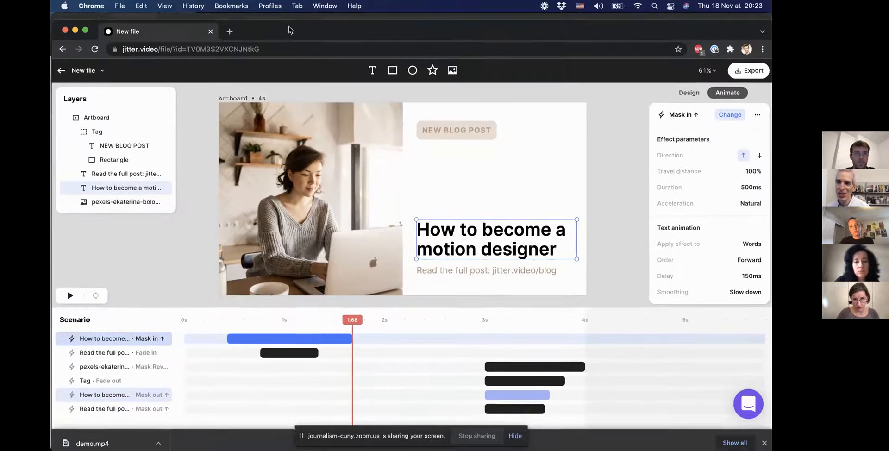
Step: Lower the browser window to uncover the design window behind it, and return to the Jitter files list
{"action": "left_click_drag", "start_coordinate": [287, 23], "coordinate": [288, 33]}
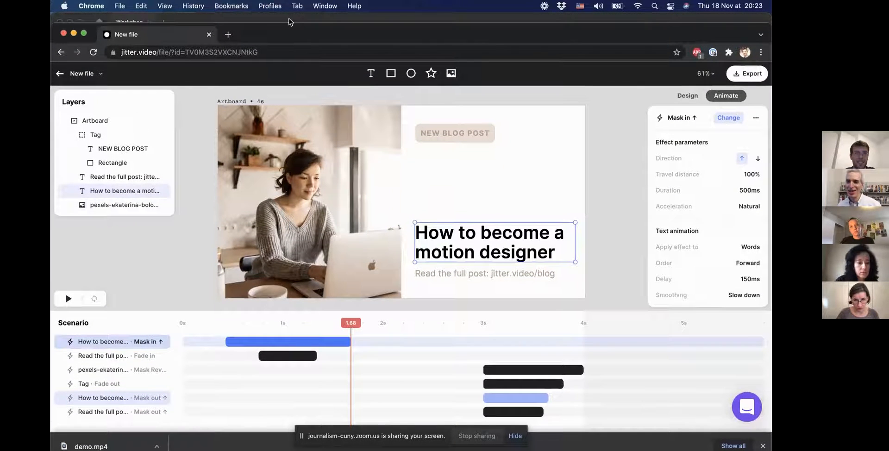
{"action": "left_click_drag", "start_coordinate": [289, 34], "coordinate": [289, 25]}
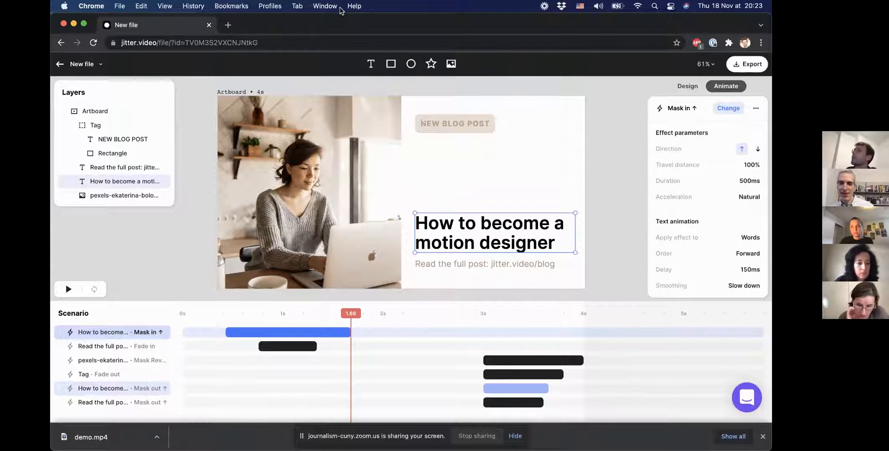
{"action": "left_click_drag", "start_coordinate": [413, 19], "coordinate": [413, 59]}
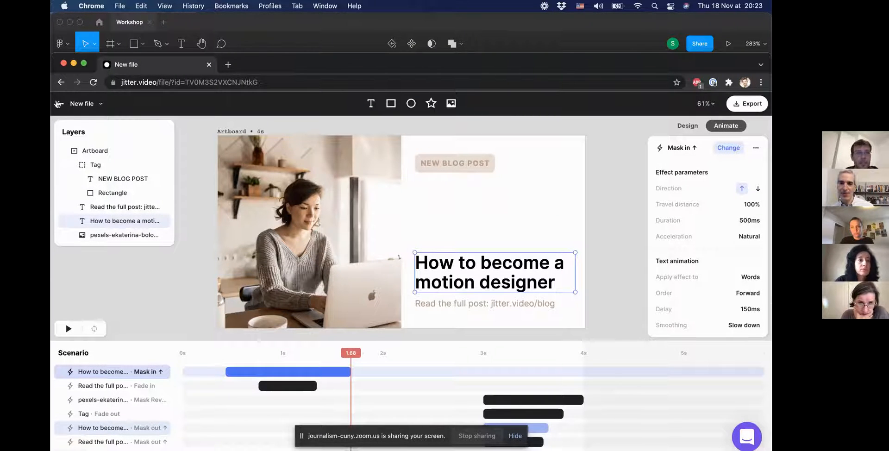
{"action": "left_click", "coordinate": [60, 104]}
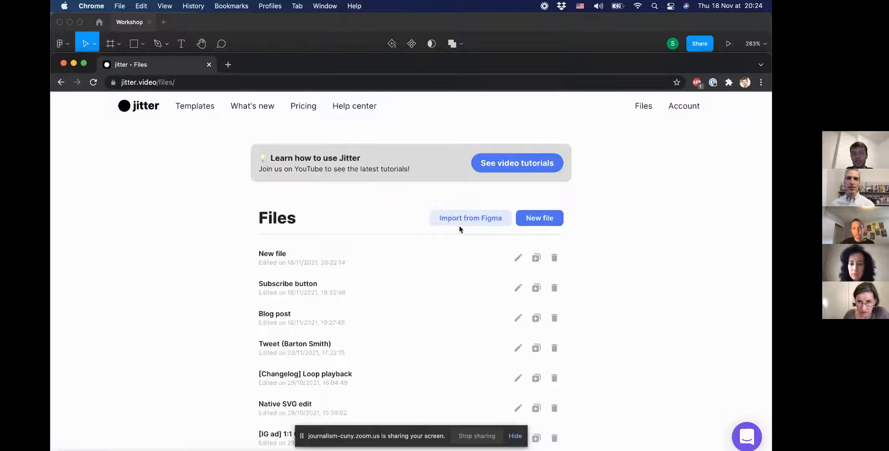
Step: Open the Figma plugin page from Jitter's Import from Figma option, and switch to the Workshop file in Figma behind the browser
{"action": "double_click", "coordinate": [507, 58]}
{"action": "left_click", "coordinate": [479, 179]}
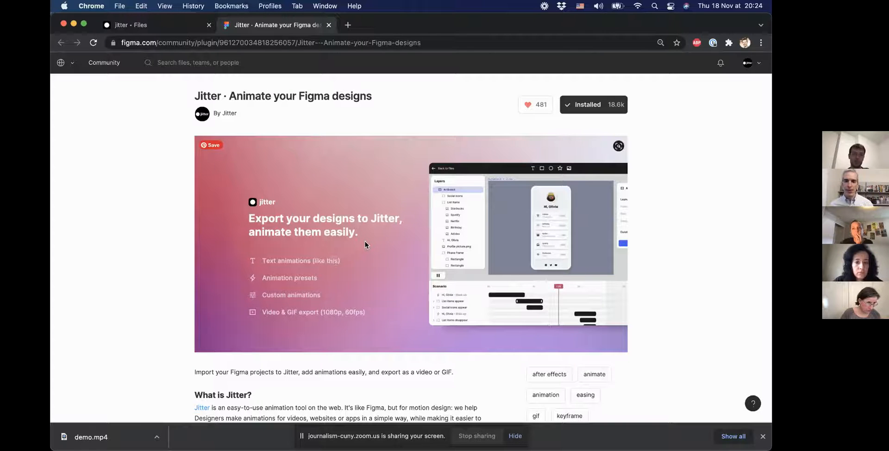
{"action": "left_click_drag", "start_coordinate": [470, 31], "coordinate": [479, 61]}
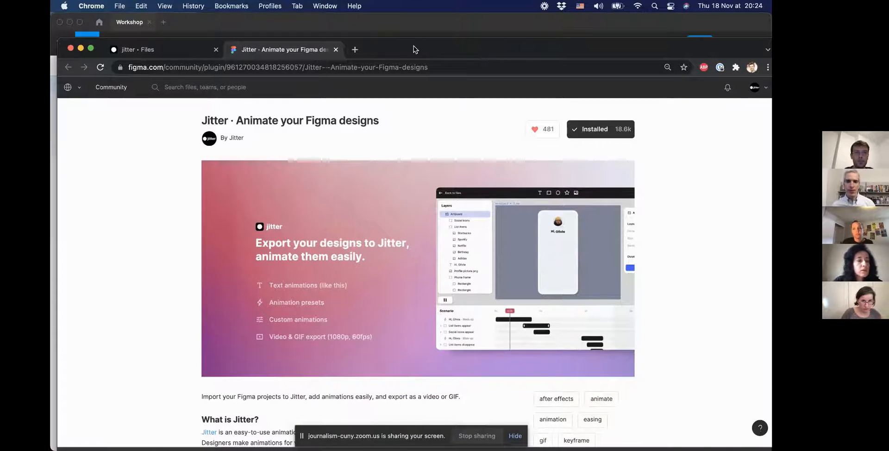
{"action": "left_click_drag", "start_coordinate": [376, 46], "coordinate": [375, 45]}
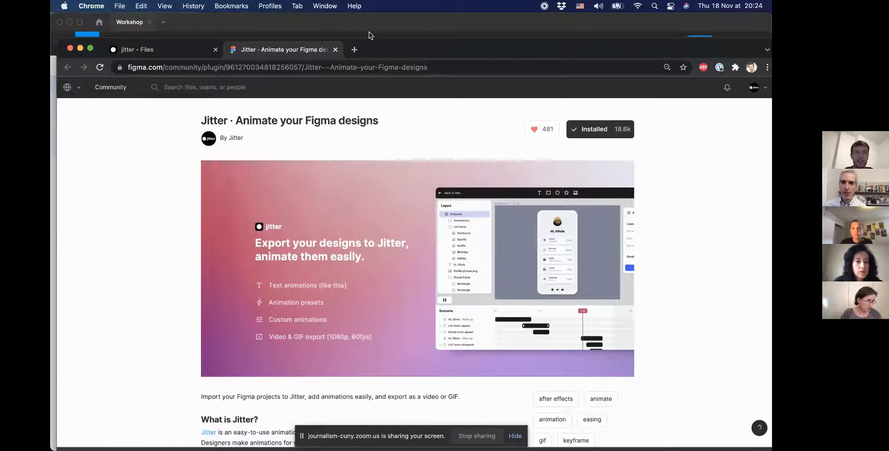
{"action": "left_click", "coordinate": [370, 35]}
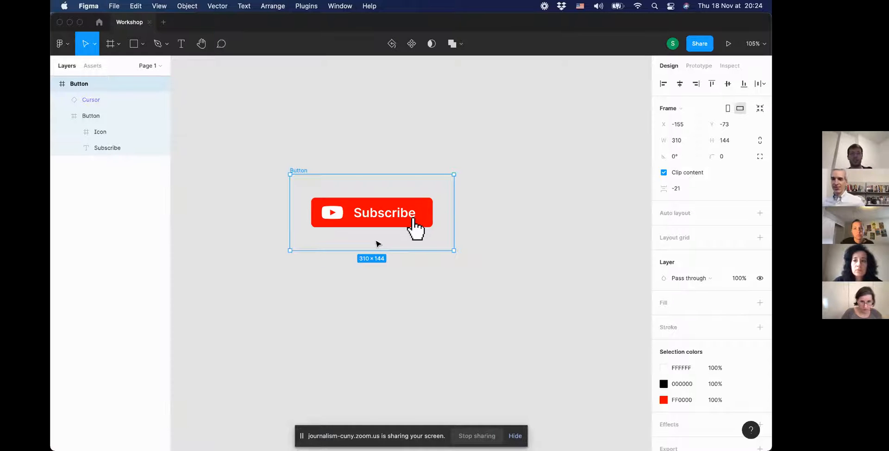
Step: Run the "Jitter · Animate your Figma designs" plugin on the selected Button frame
{"action": "scroll", "coordinate": [357, 142], "scroll_direction": "down", "scroll_amount": 5}
{"action": "scroll", "coordinate": [358, 141], "scroll_direction": "up", "scroll_amount": 10}
{"action": "scroll", "coordinate": [358, 141], "scroll_direction": "down", "scroll_amount": 5}
{"action": "scroll", "coordinate": [358, 142], "scroll_direction": "up", "scroll_amount": 4}
{"action": "scroll", "coordinate": [357, 142], "scroll_direction": "down", "scroll_amount": 6}
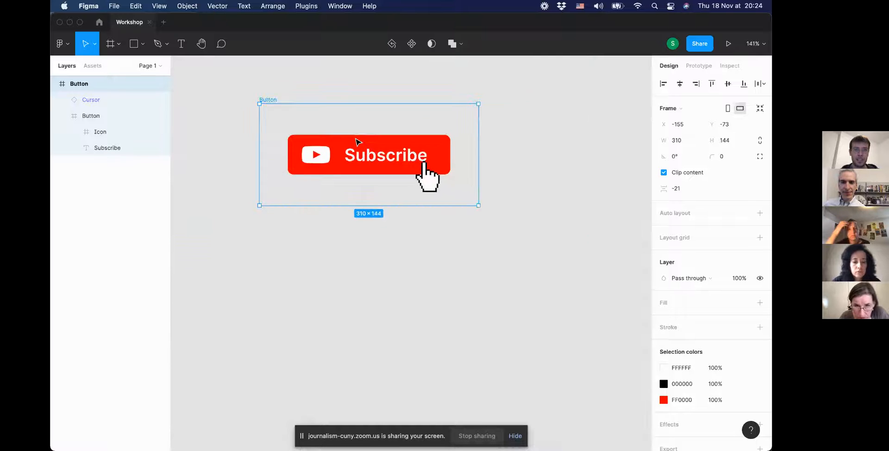
{"action": "scroll", "coordinate": [357, 143], "scroll_direction": "up", "scroll_amount": 2}
{"action": "right_click", "coordinate": [334, 189]}
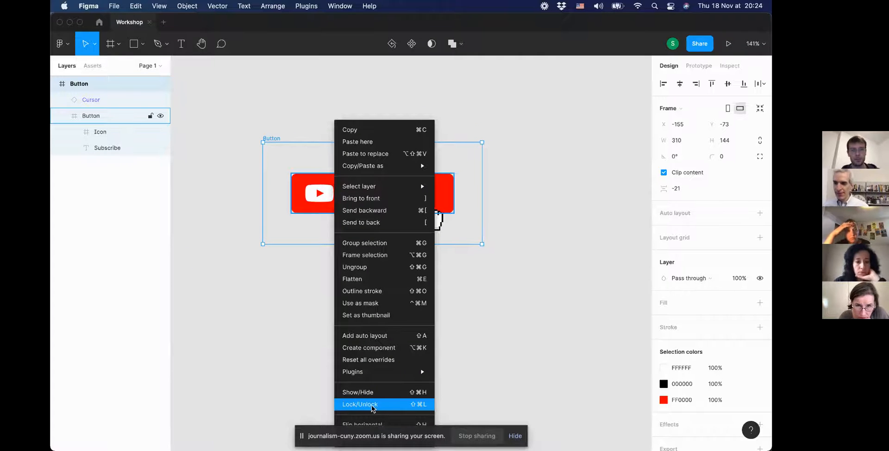
{"action": "mouse_move", "coordinate": [378, 373]}
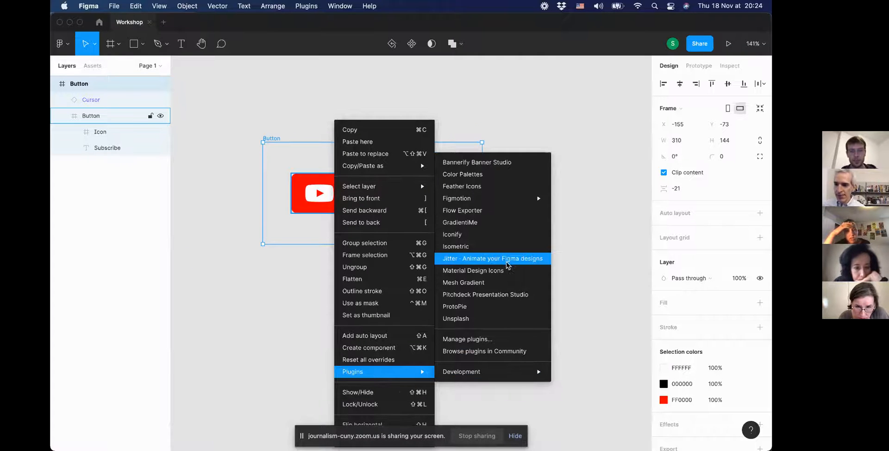
{"action": "left_click", "coordinate": [457, 263]}
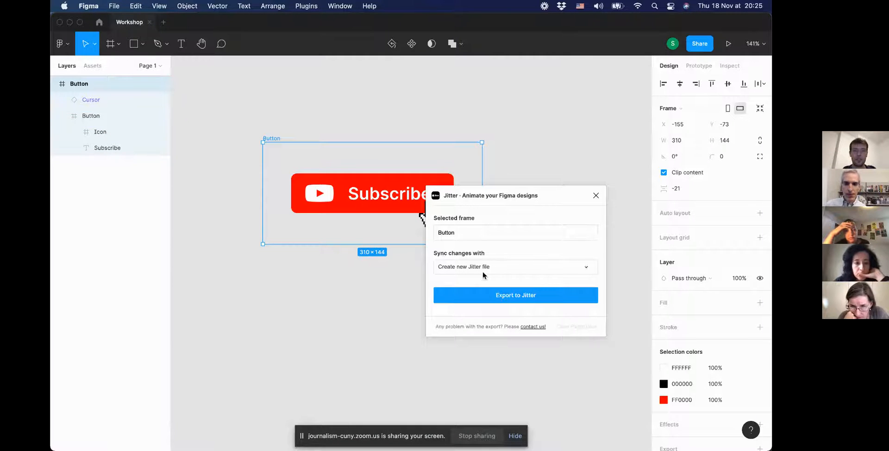
Step: Export the Button frame to a new Jitter file, and open it in Jitter with the browser window moved back up
{"action": "left_click", "coordinate": [483, 295]}
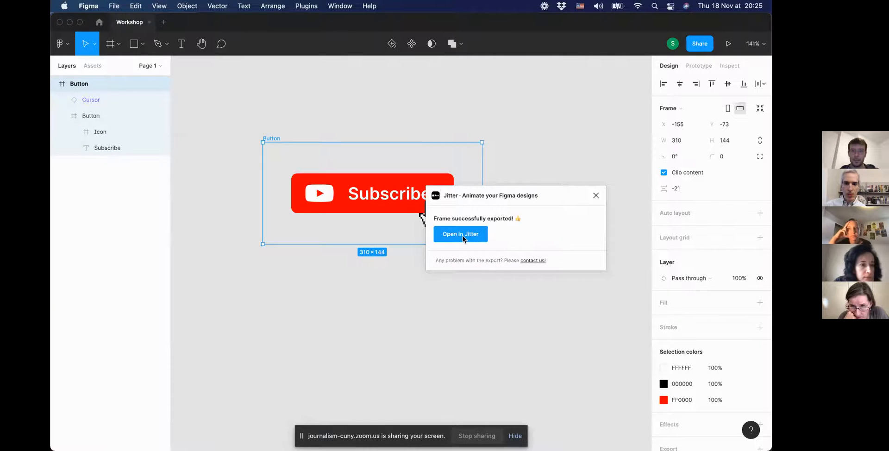
{"action": "left_click", "coordinate": [462, 234]}
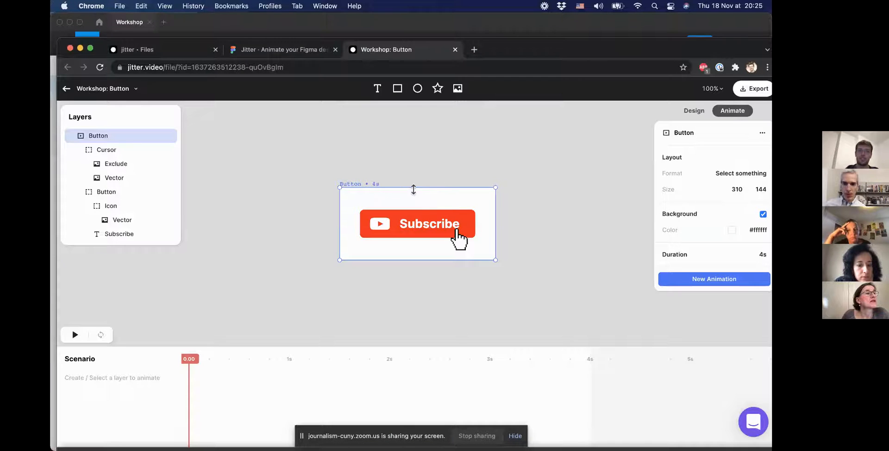
{"action": "left_click_drag", "start_coordinate": [596, 46], "coordinate": [588, 21]}
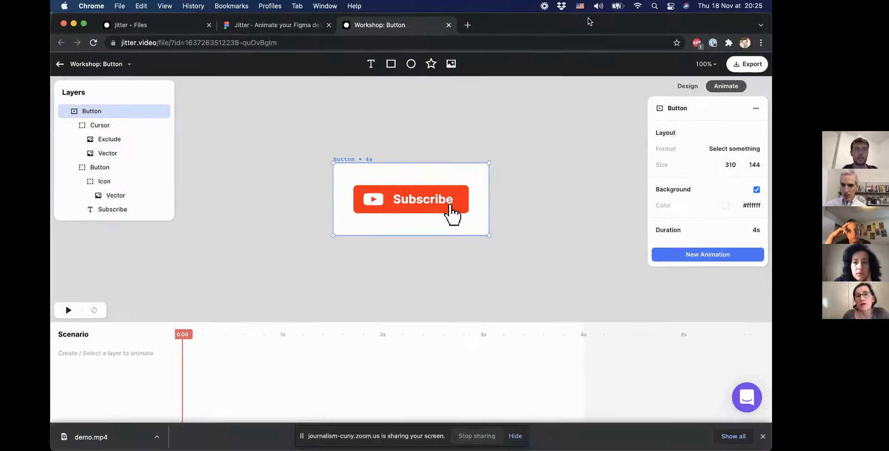
{"action": "scroll", "coordinate": [436, 209], "scroll_direction": "up", "scroll_amount": 5}
{"action": "scroll", "coordinate": [436, 210], "scroll_direction": "up", "scroll_amount": 1}
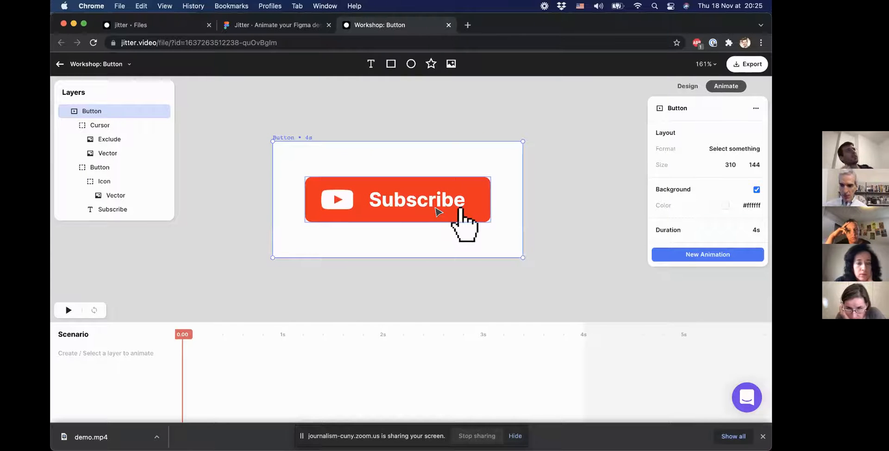